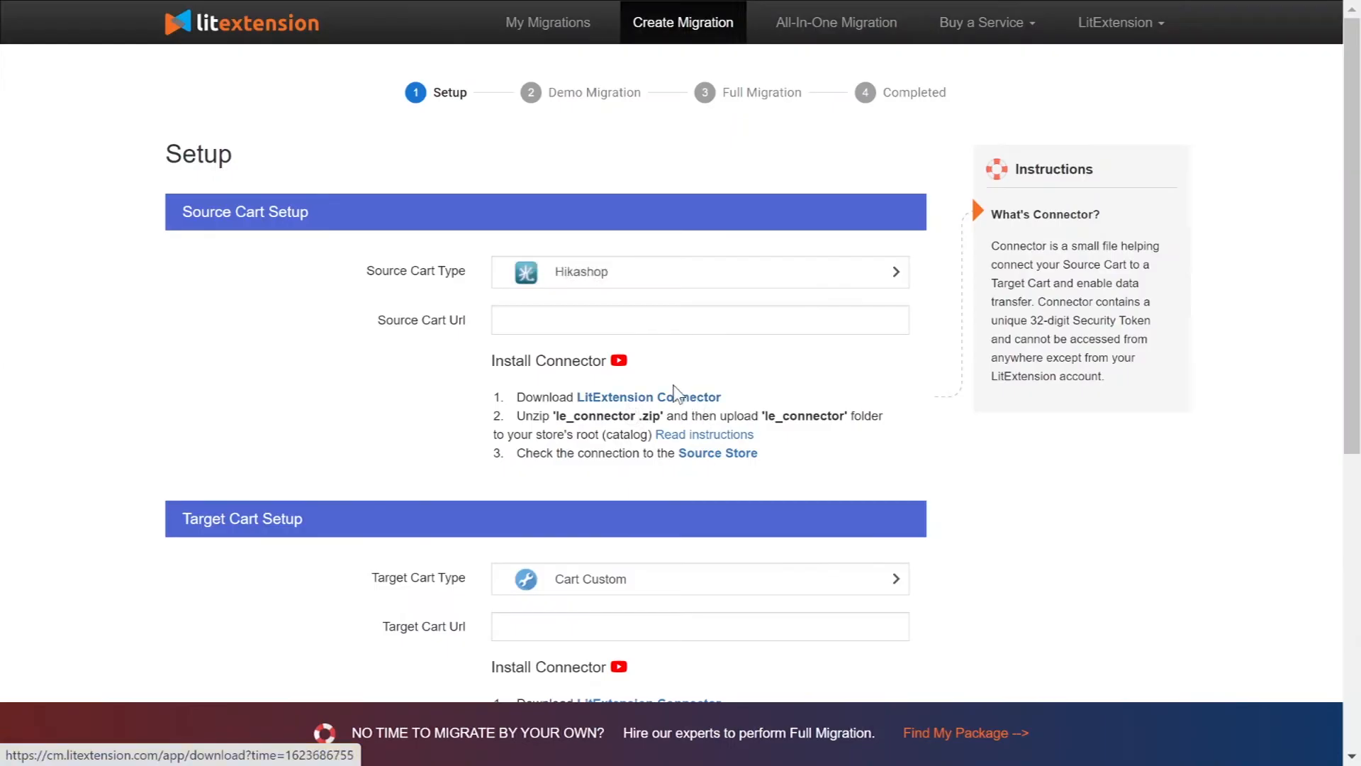
Step: Play the connector installation tutorial video on the Setup page
click(619, 360)
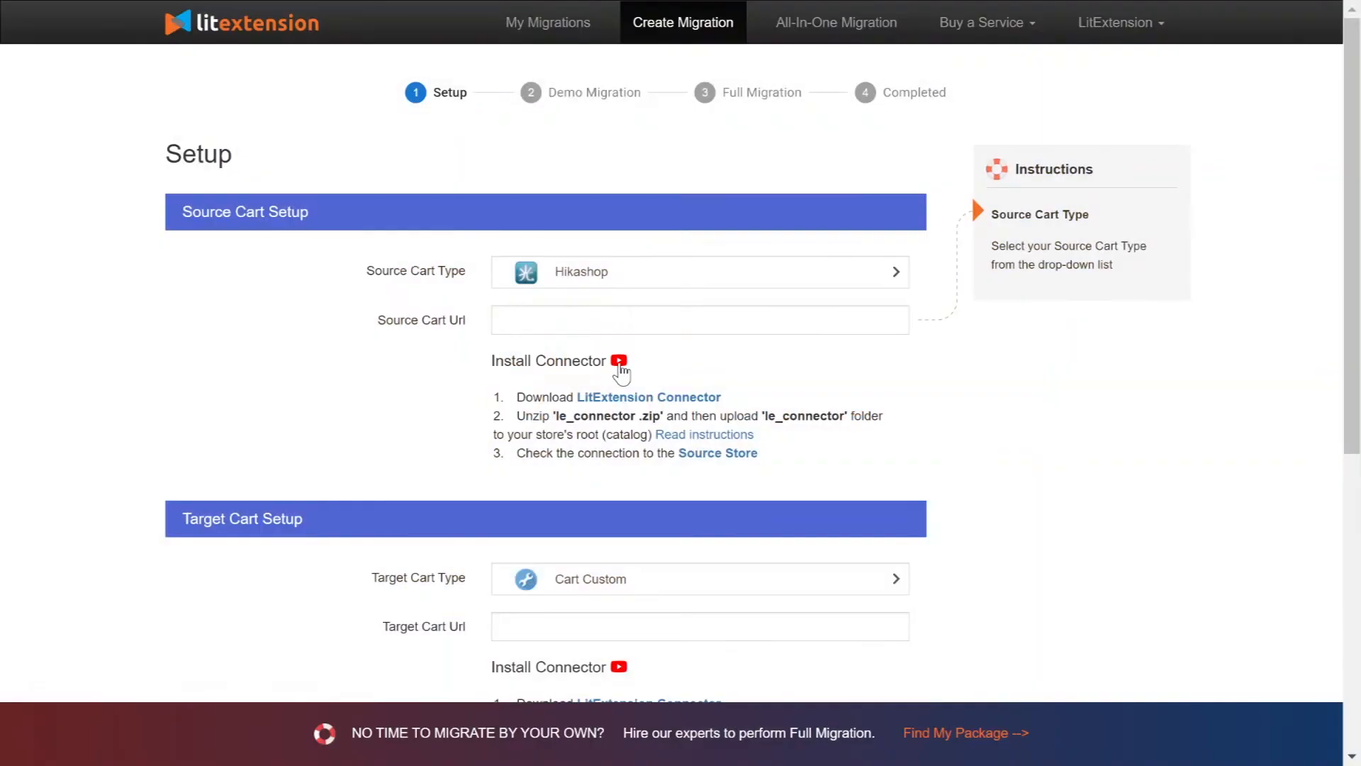
click(629, 321)
text(http://45.56.66.224/your_source_cart)
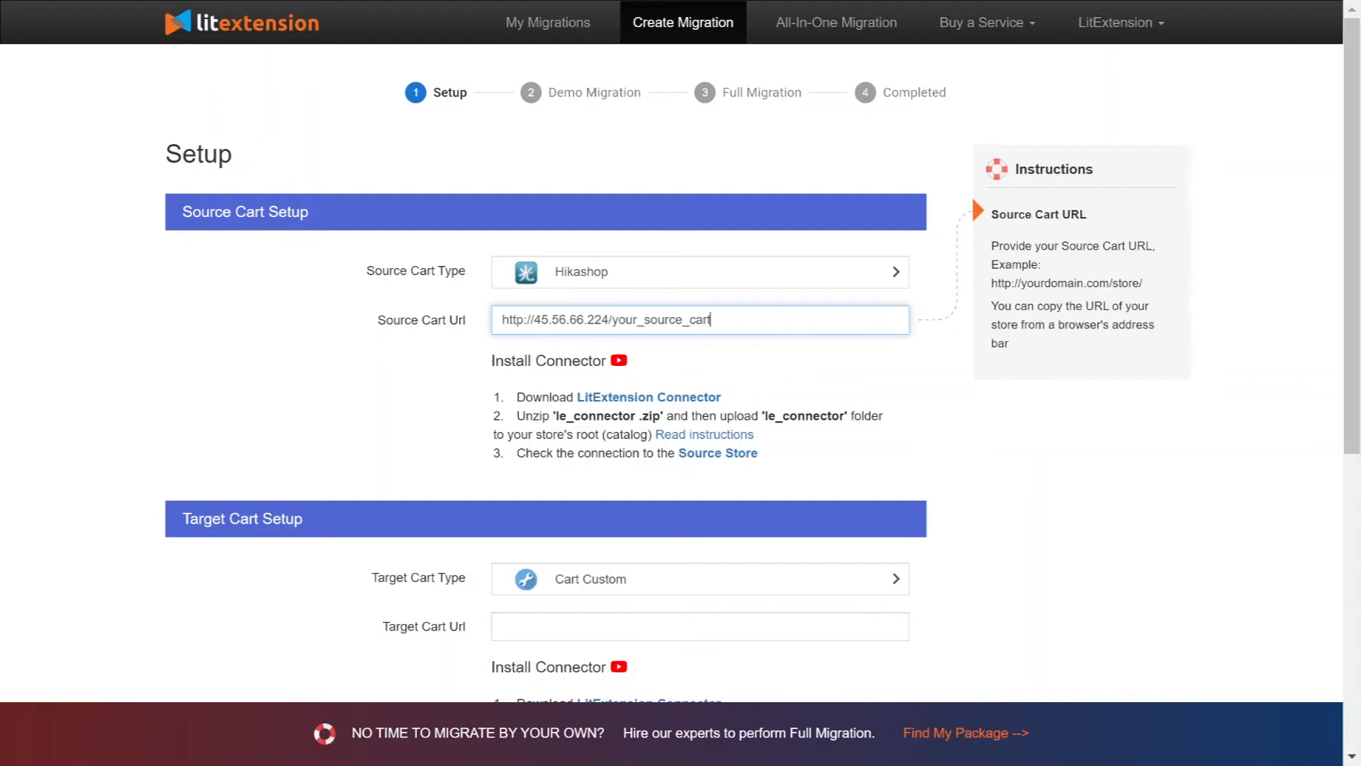
click(305, 302)
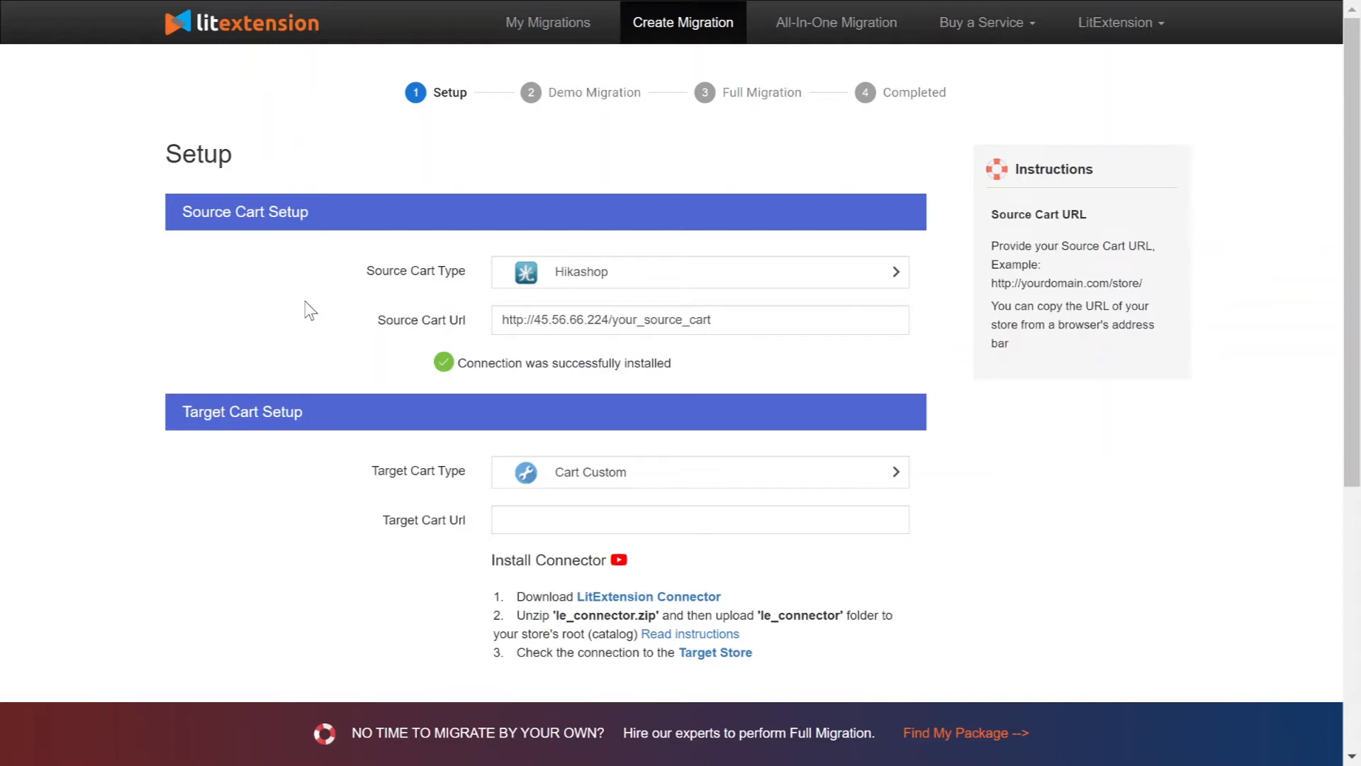
scroll(310, 310, down, 3)
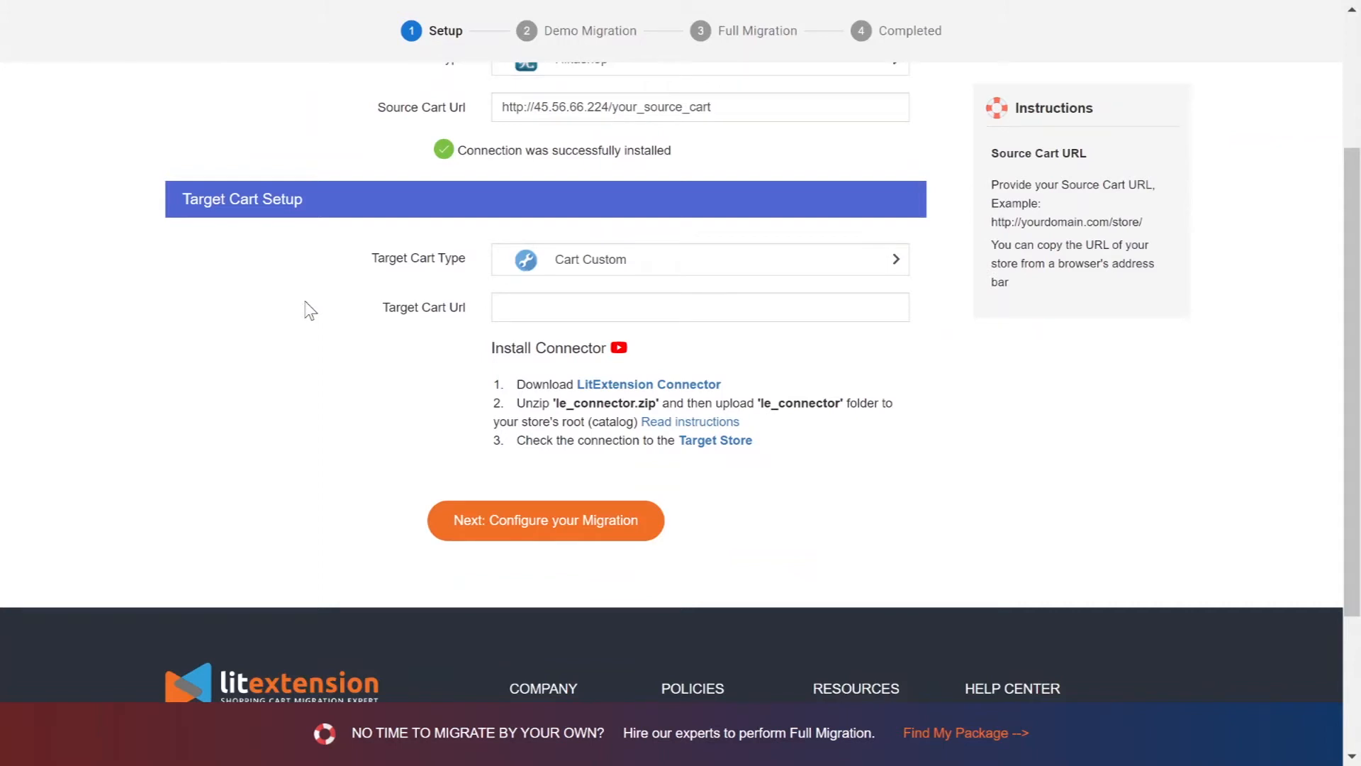
click(700, 260)
Step: Select Shopify as the target cart and play the How To Get API From Shopify video
text(shopify)
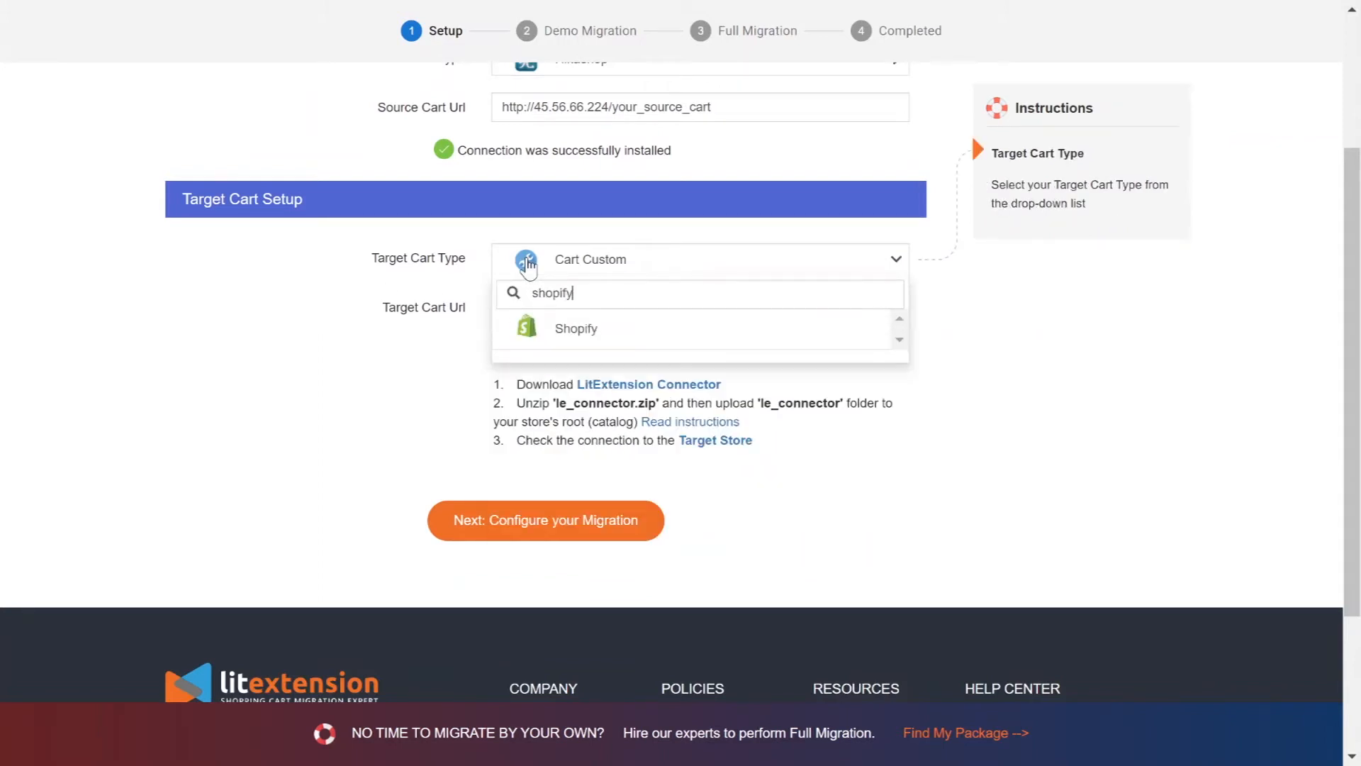
click(574, 319)
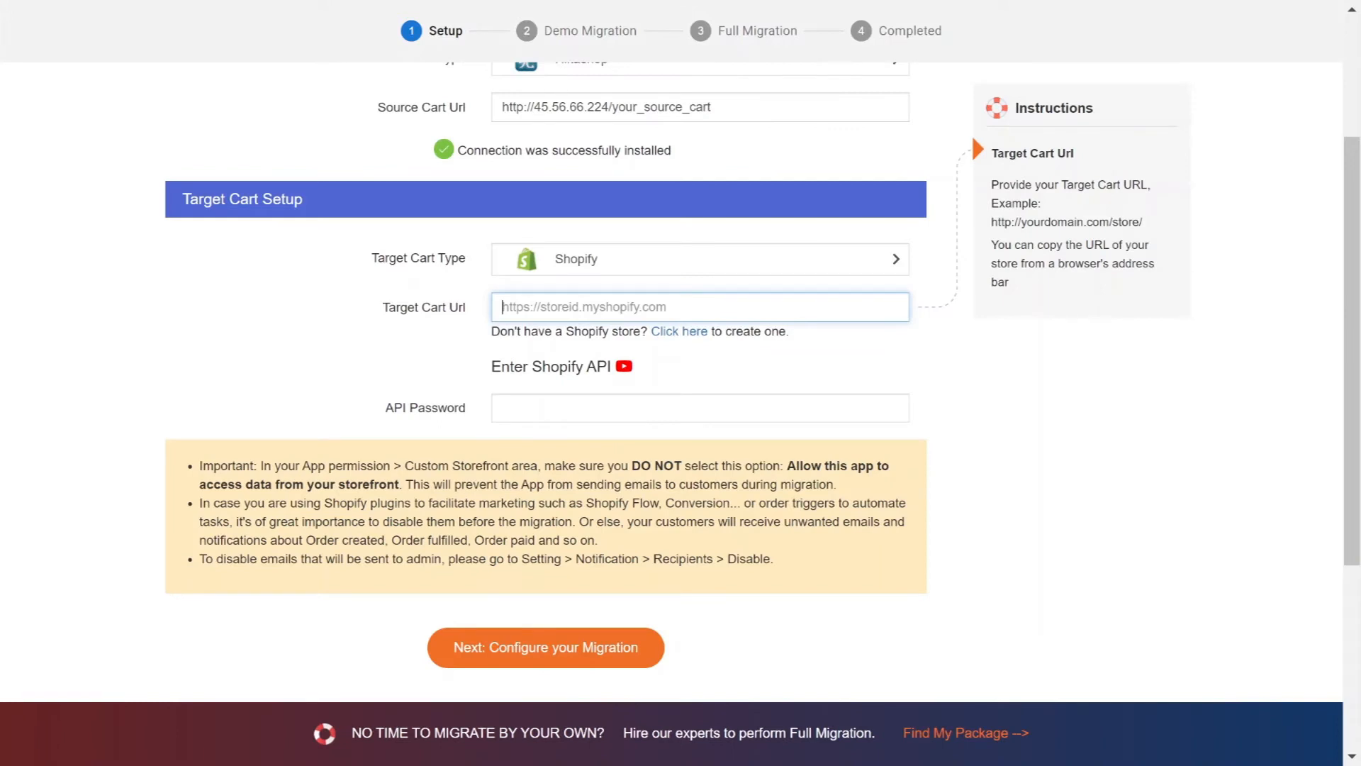
click(623, 366)
click(663, 387)
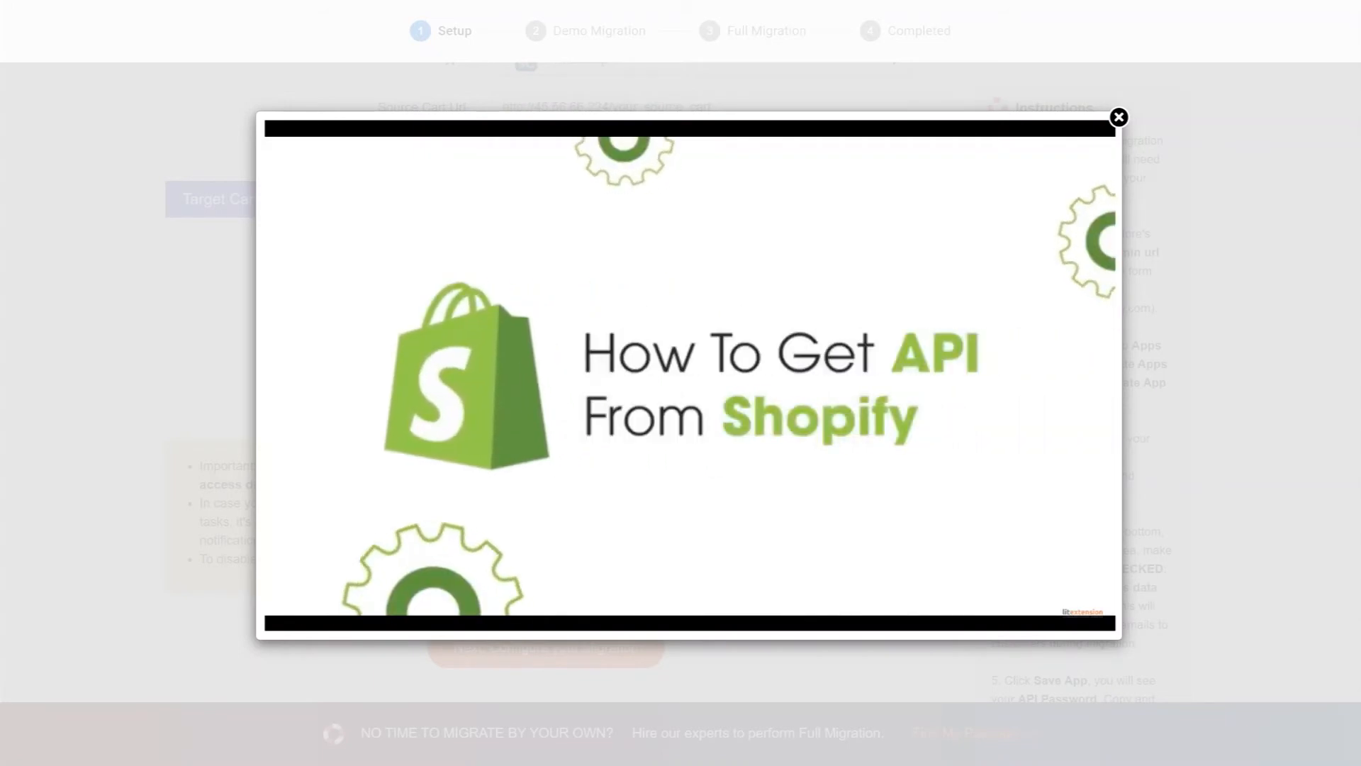
click(200, 499)
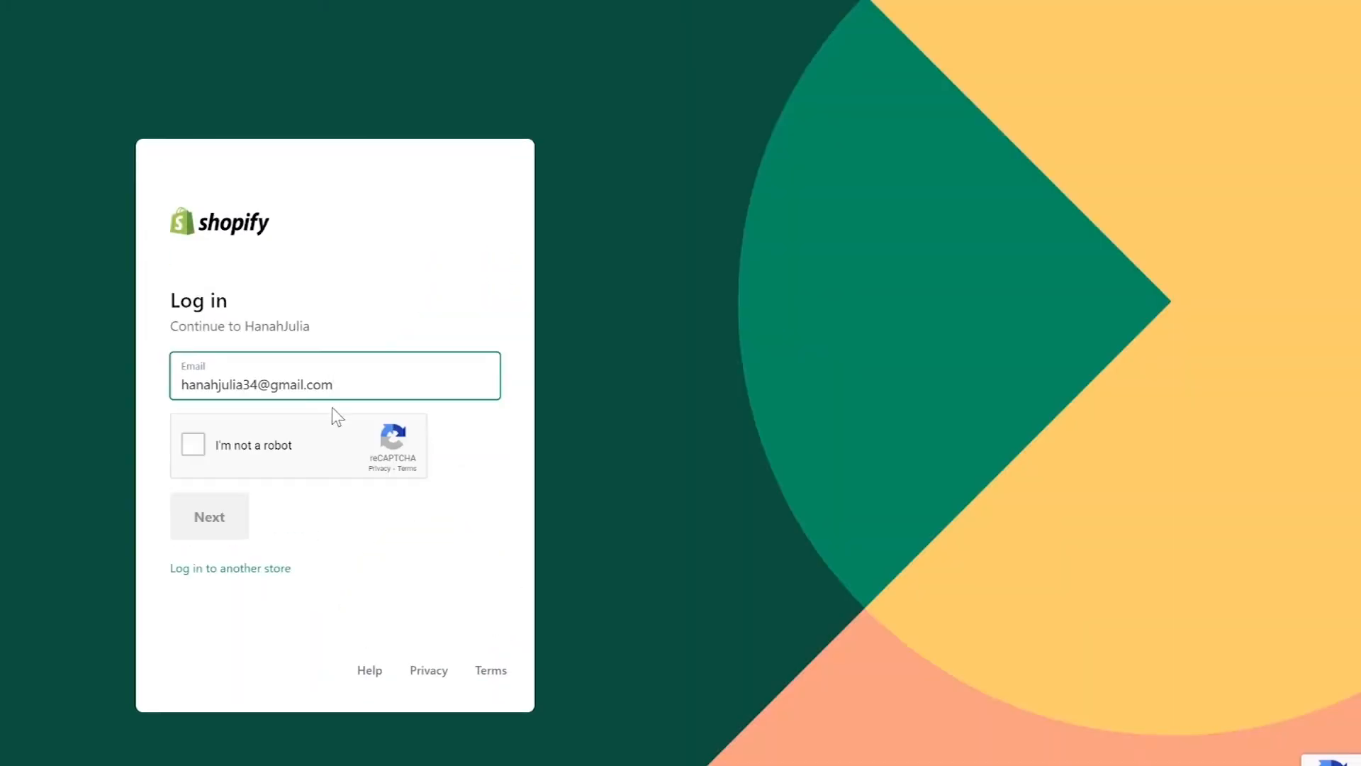
Step: Log in to the Shopify store admin with the account password
click(202, 448)
click(206, 517)
key(ctrl+v)
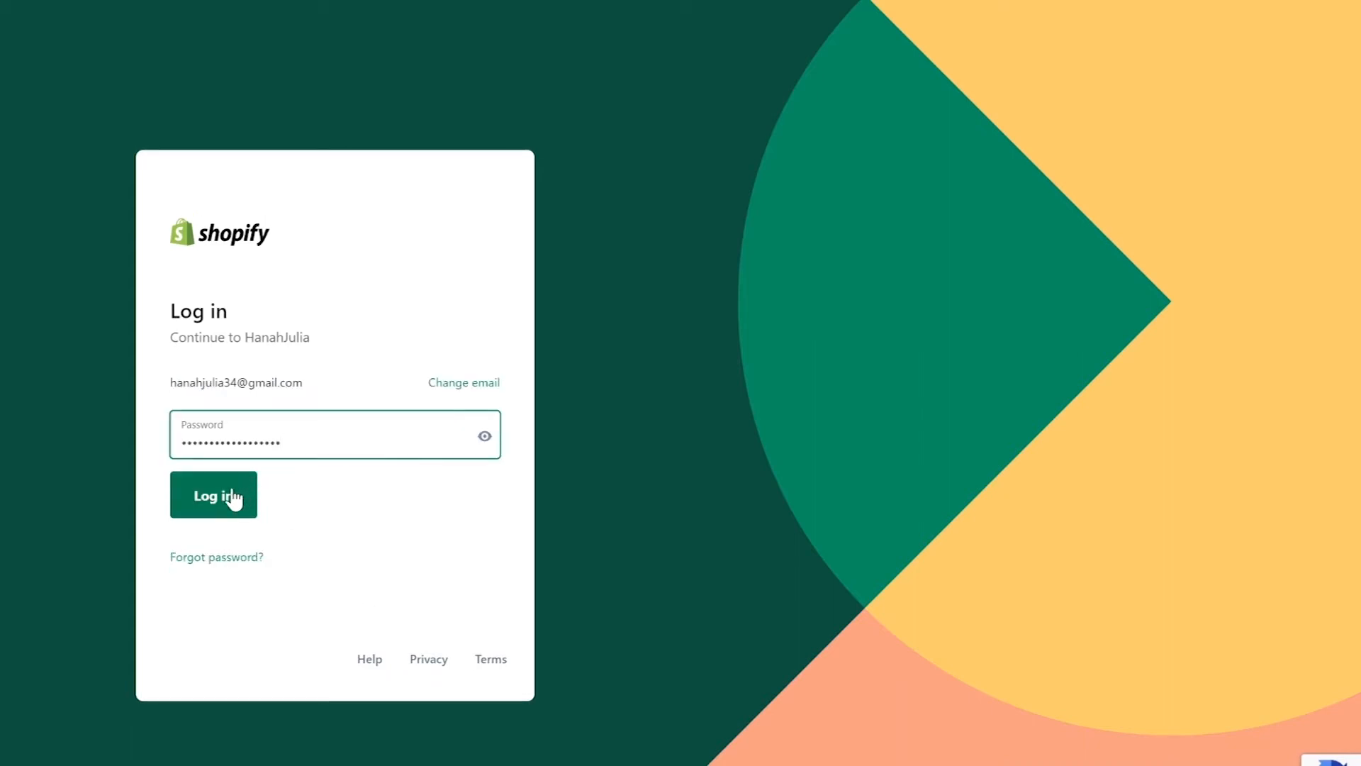
click(234, 500)
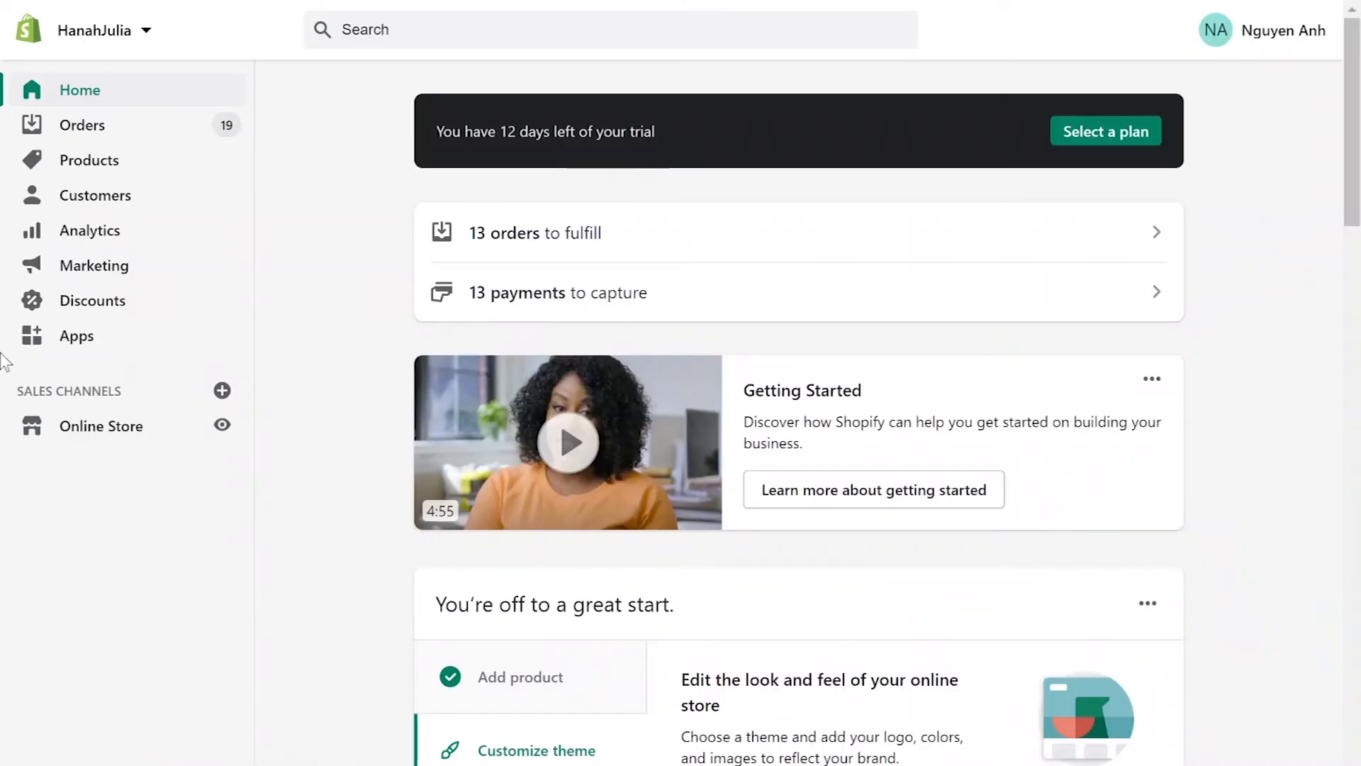
Step: Go to the store's apps and start creating a new private app
click(77, 335)
scroll(778, 80, down, 3)
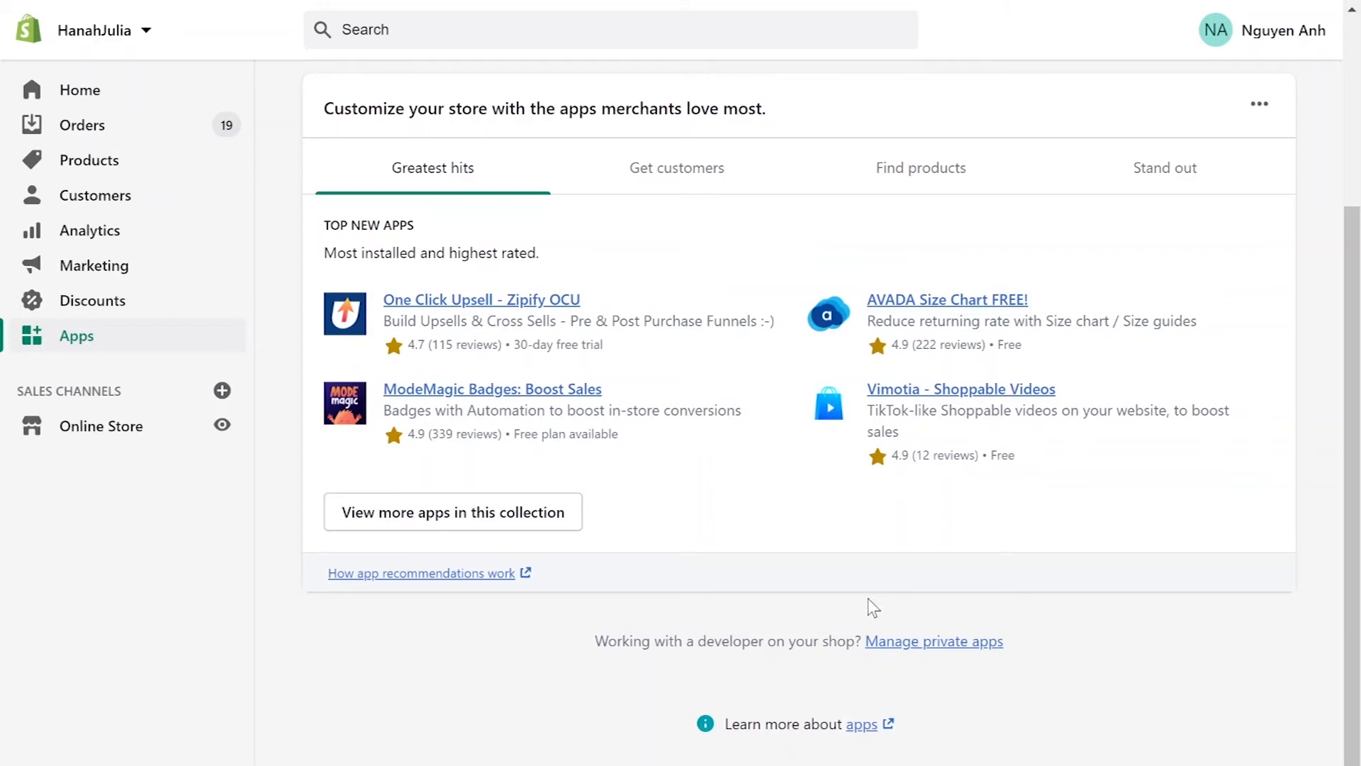
click(943, 642)
Step: Name the private app LitExtension and fill in the emergency developer e-mail
text(Lit)
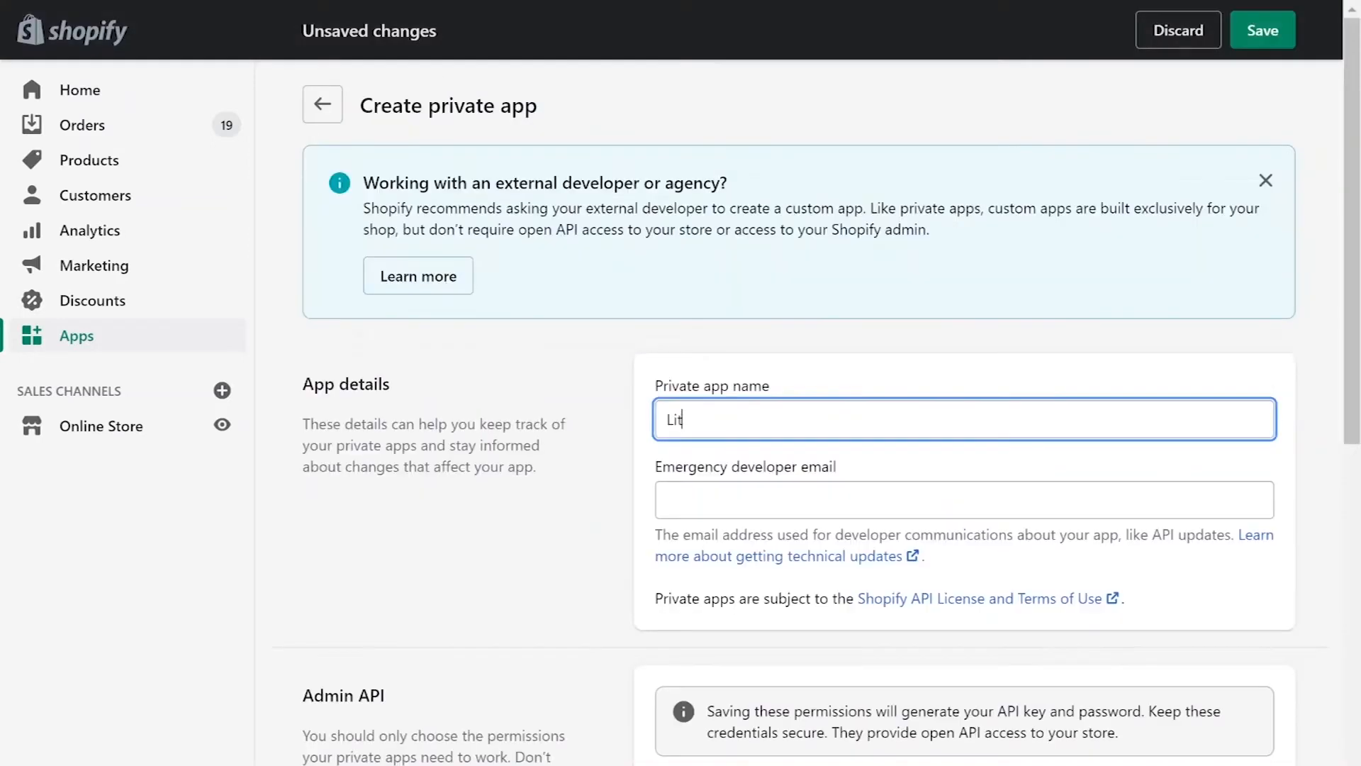
click(811, 489)
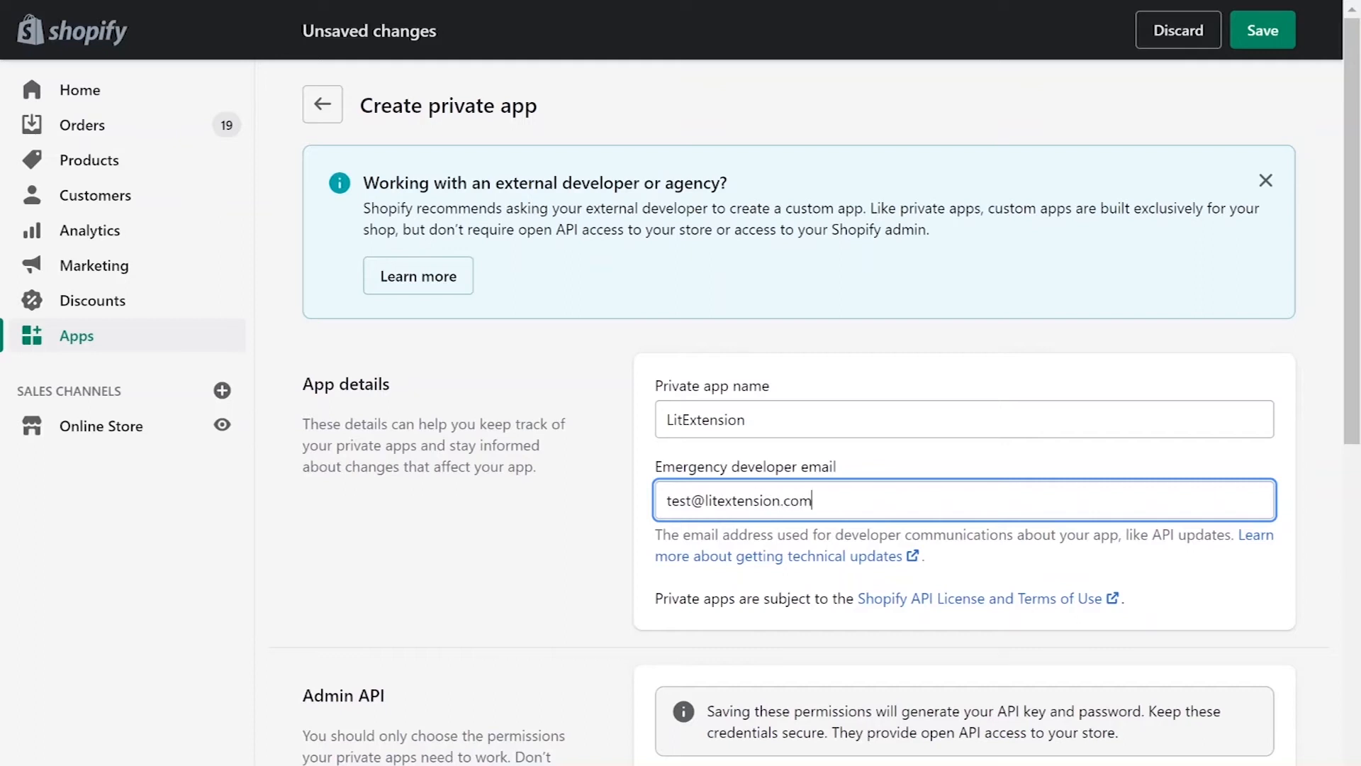
scroll(779, 425, down, 5)
click(955, 575)
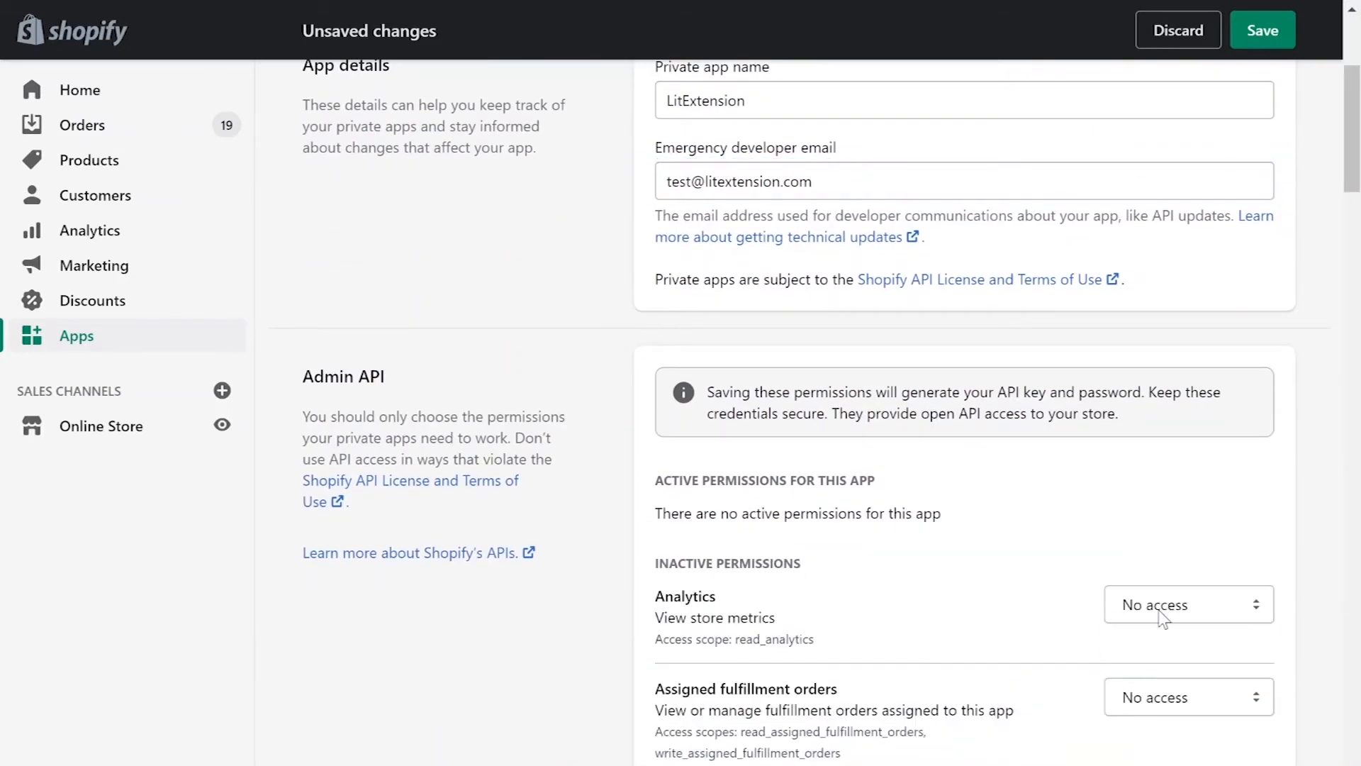
Step: Grant Admin API access from Analytics (read) through Marketing events, mostly read and write
click(1185, 605)
click(1162, 654)
scroll(1042, 638, down, 6)
click(1189, 271)
click(1192, 345)
click(1189, 387)
click(1187, 455)
click(1185, 587)
click(1182, 653)
scroll(1180, 638, down, 6)
click(1183, 145)
click(1181, 214)
click(1181, 569)
click(1185, 611)
click(1189, 678)
scroll(1184, 667, down, 6)
click(1182, 177)
click(1184, 242)
click(1187, 266)
click(1188, 312)
click(1191, 460)
click(1189, 502)
scroll(1191, 502, down, 6)
Step: Grant read and write access for merchant fulfillment, Online Store pages, Orders, Price rules, Products and Reports
click(1184, 201)
click(1184, 265)
click(1179, 292)
click(1182, 357)
click(1184, 428)
click(1189, 613)
click(1181, 682)
scroll(1172, 624, down, 6)
click(1184, 173)
click(1177, 244)
click(1183, 266)
click(1181, 335)
click(1183, 357)
click(1177, 408)
click(1188, 451)
click(1198, 520)
drag(1191, 543, 1198, 612)
Step: Grant access for Script tags through Translations, with read-only Shopify Payments permissions
click(1198, 635)
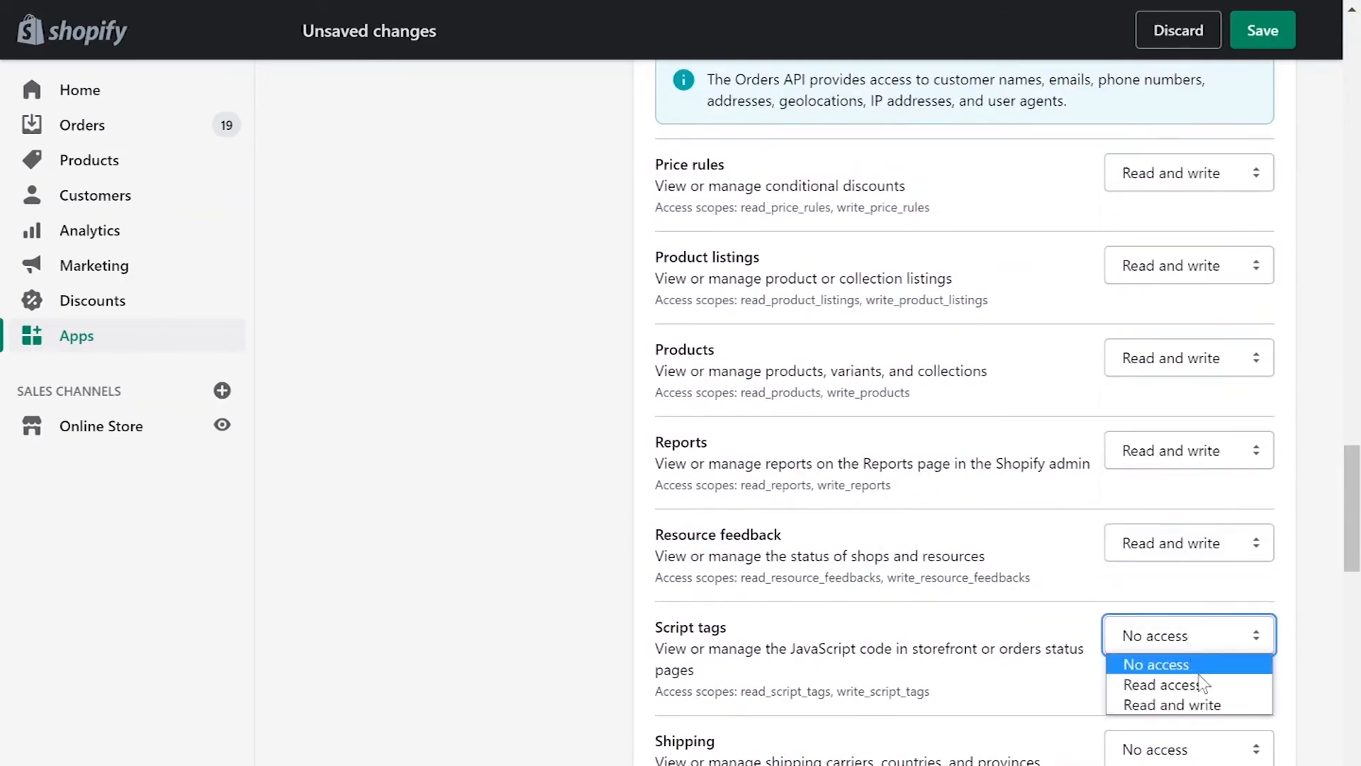
click(1202, 703)
scroll(1206, 661, down, 6)
click(1205, 220)
click(1197, 289)
click(1194, 395)
click(1192, 462)
click(1191, 489)
click(1190, 537)
click(1195, 582)
click(1198, 629)
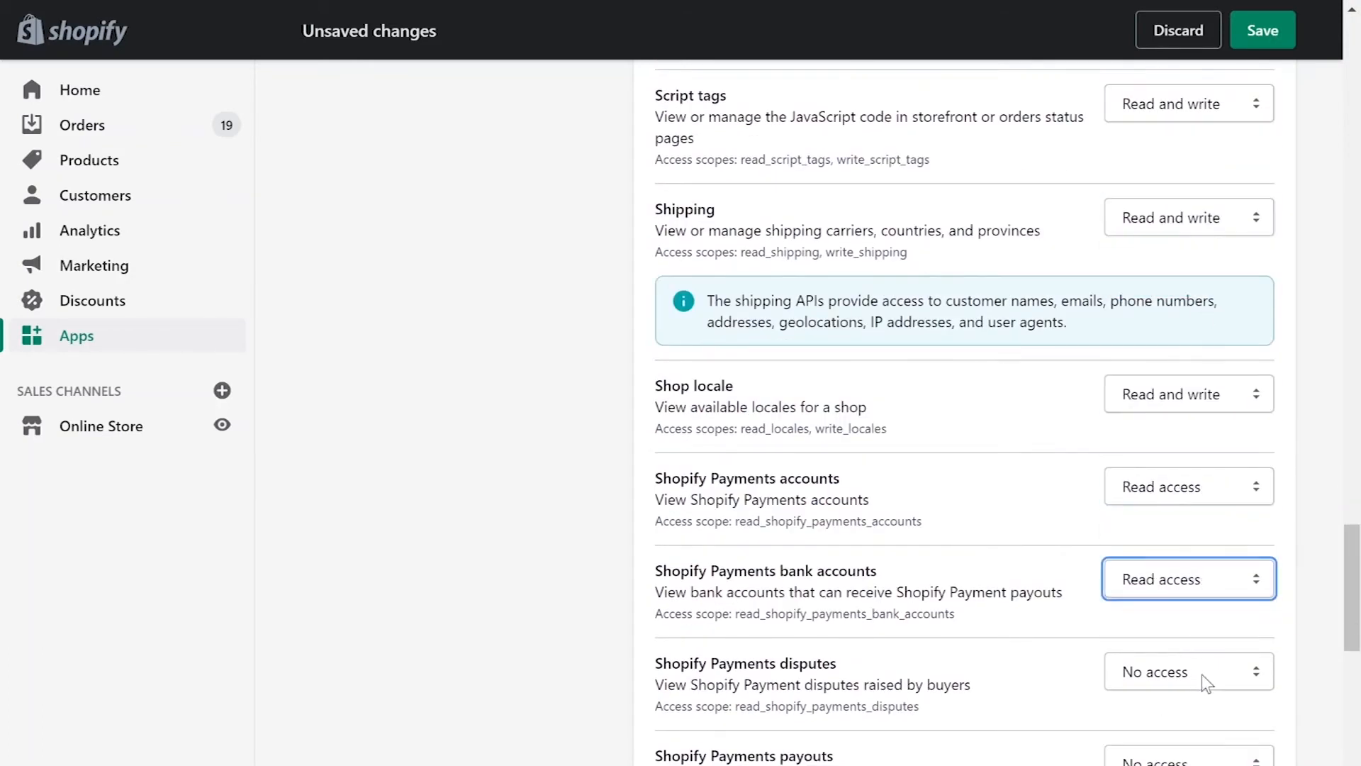
click(1204, 674)
click(1162, 175)
click(1188, 219)
click(1177, 288)
click(1189, 395)
click(1177, 464)
drag(1189, 486, 1176, 557)
click(1189, 623)
click(1176, 690)
scroll(633, 599, down, 7)
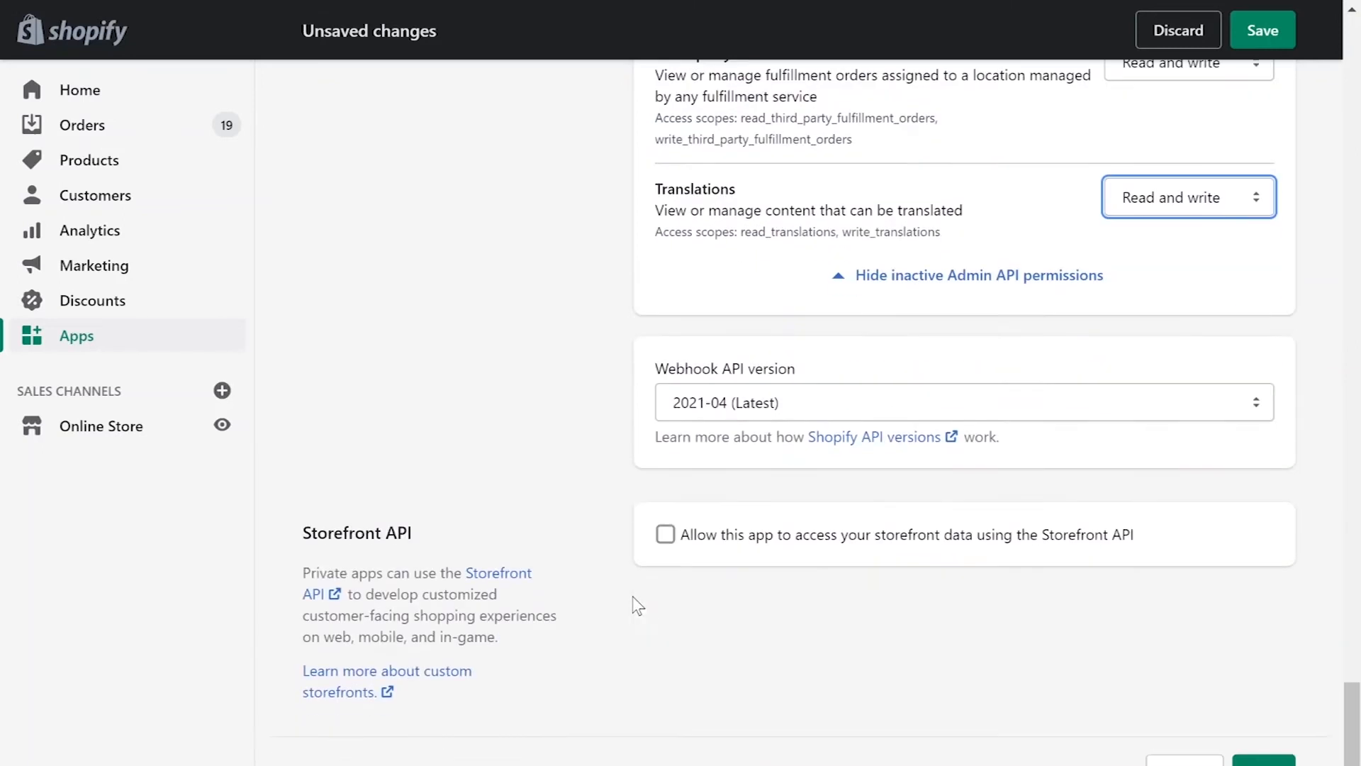
Step: Save the private app and copy its revealed Admin API password
click(1250, 672)
click(937, 584)
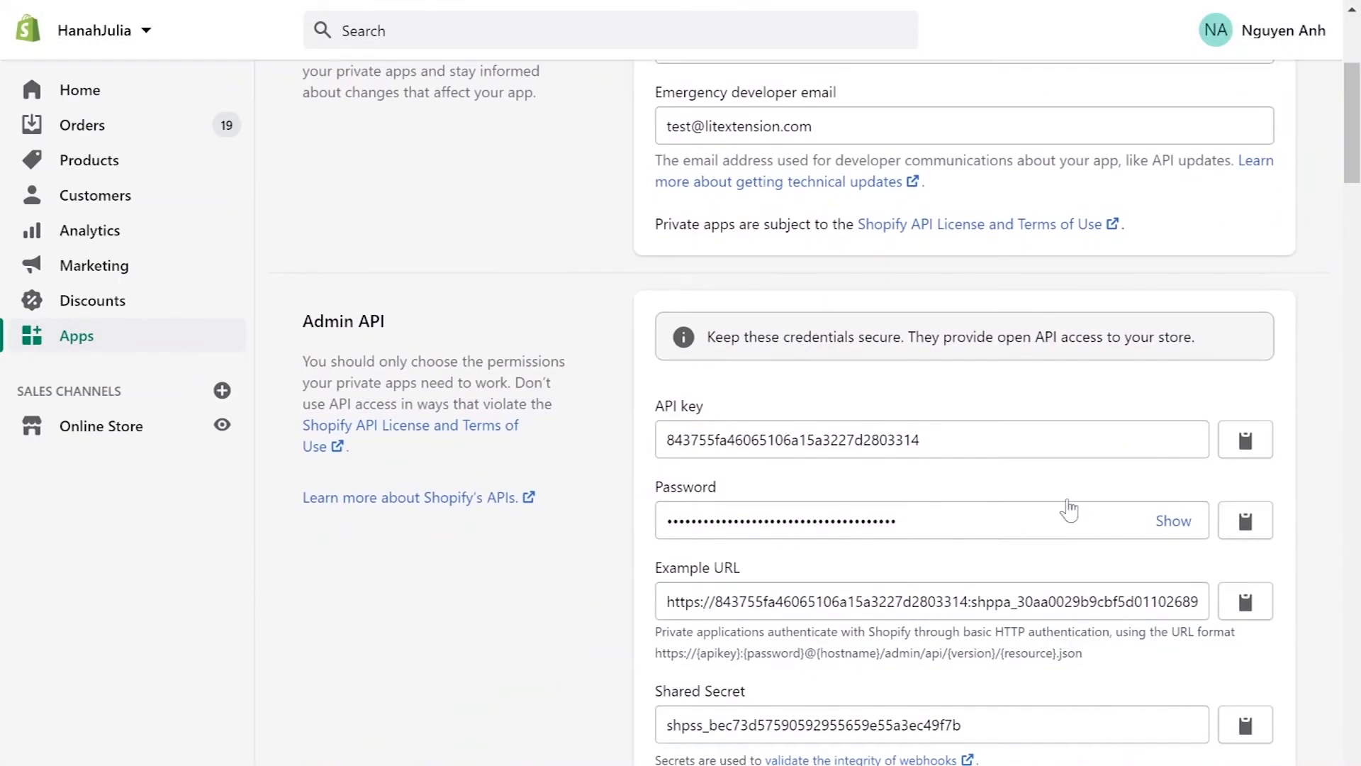
click(1173, 522)
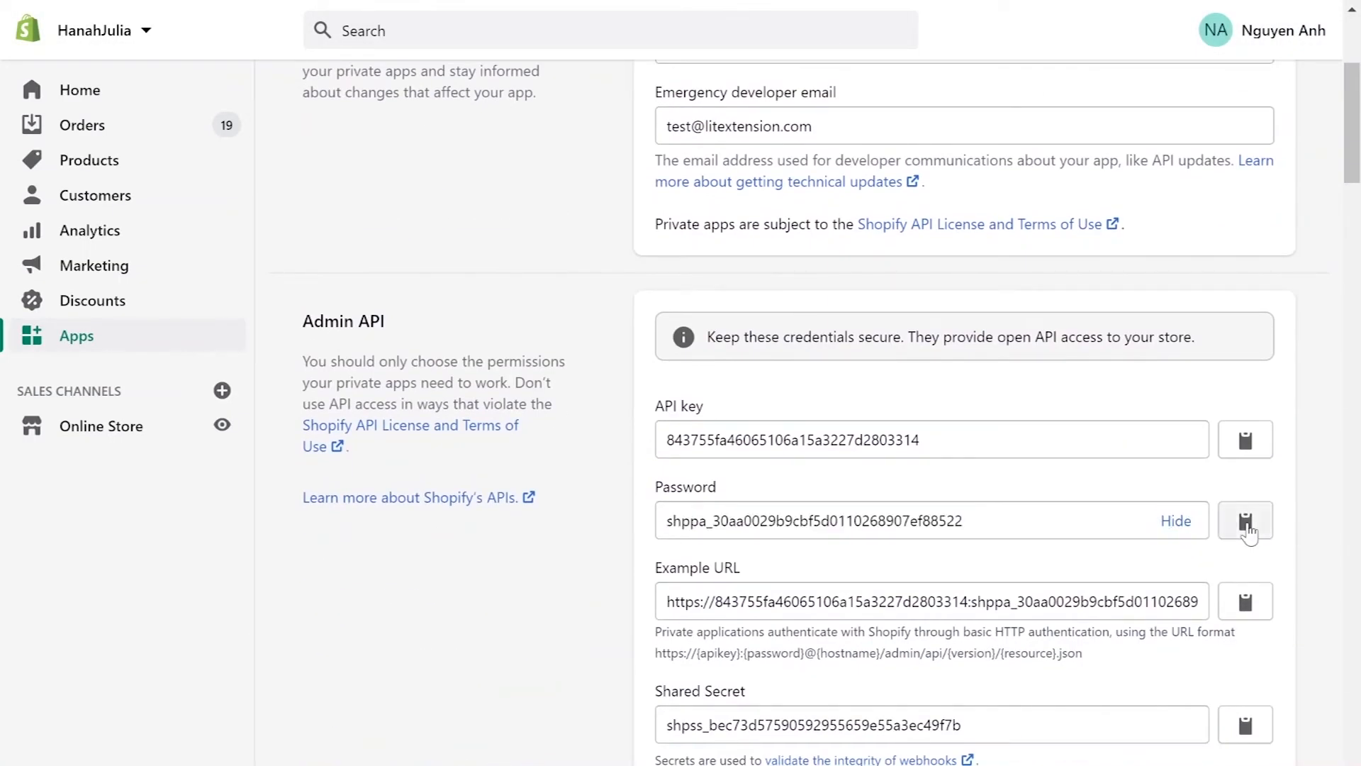
click(1246, 523)
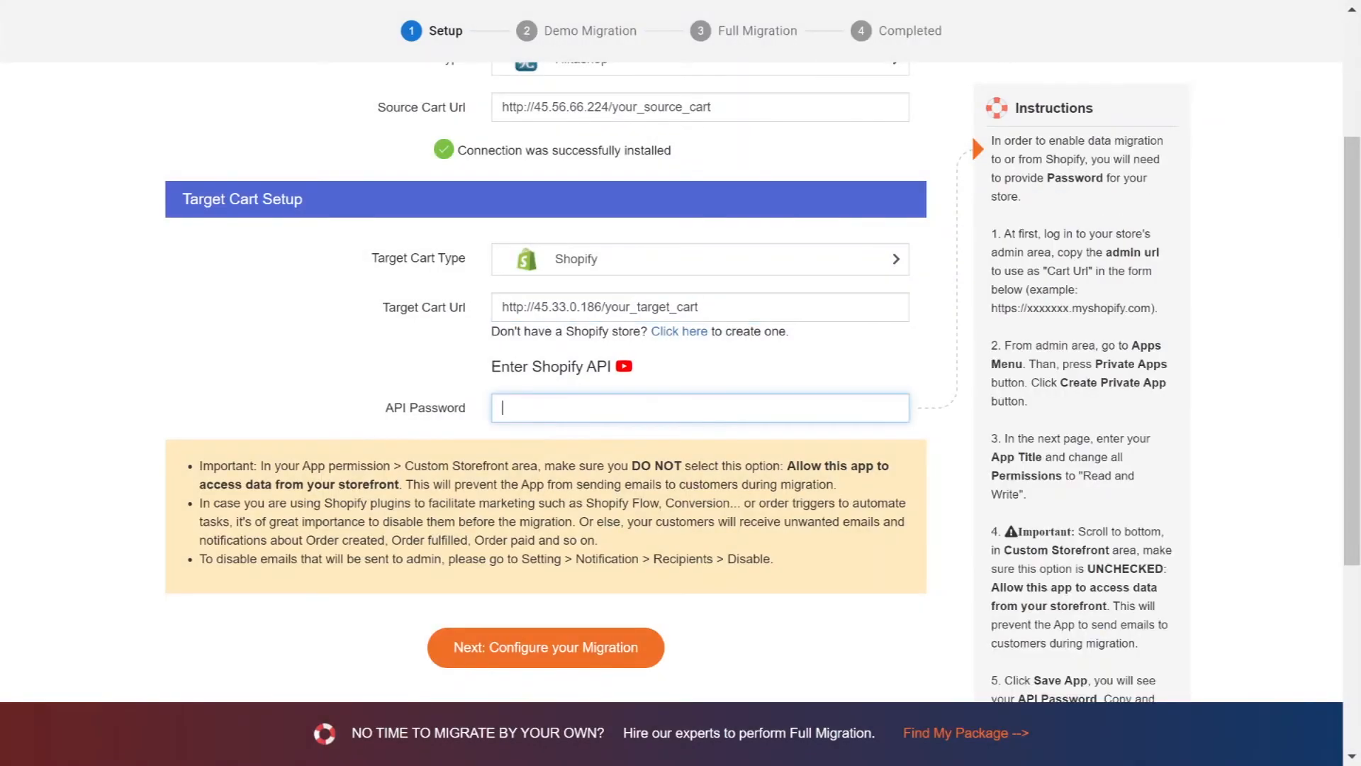
Step: Paste the Shopify API password and continue to Next: Configure your Migration
key(ctrl+v)
scroll(341, 371, down, 2)
scroll(341, 371, down, 1)
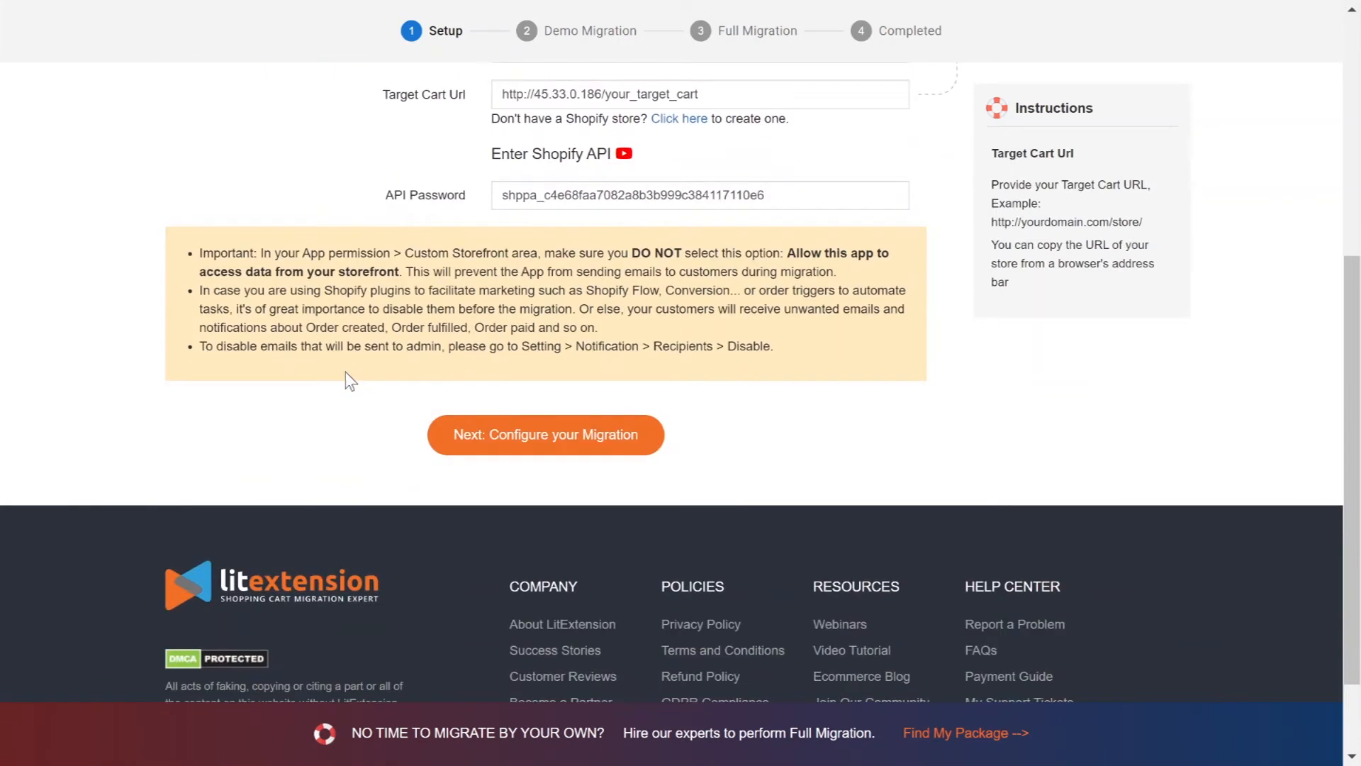
click(523, 451)
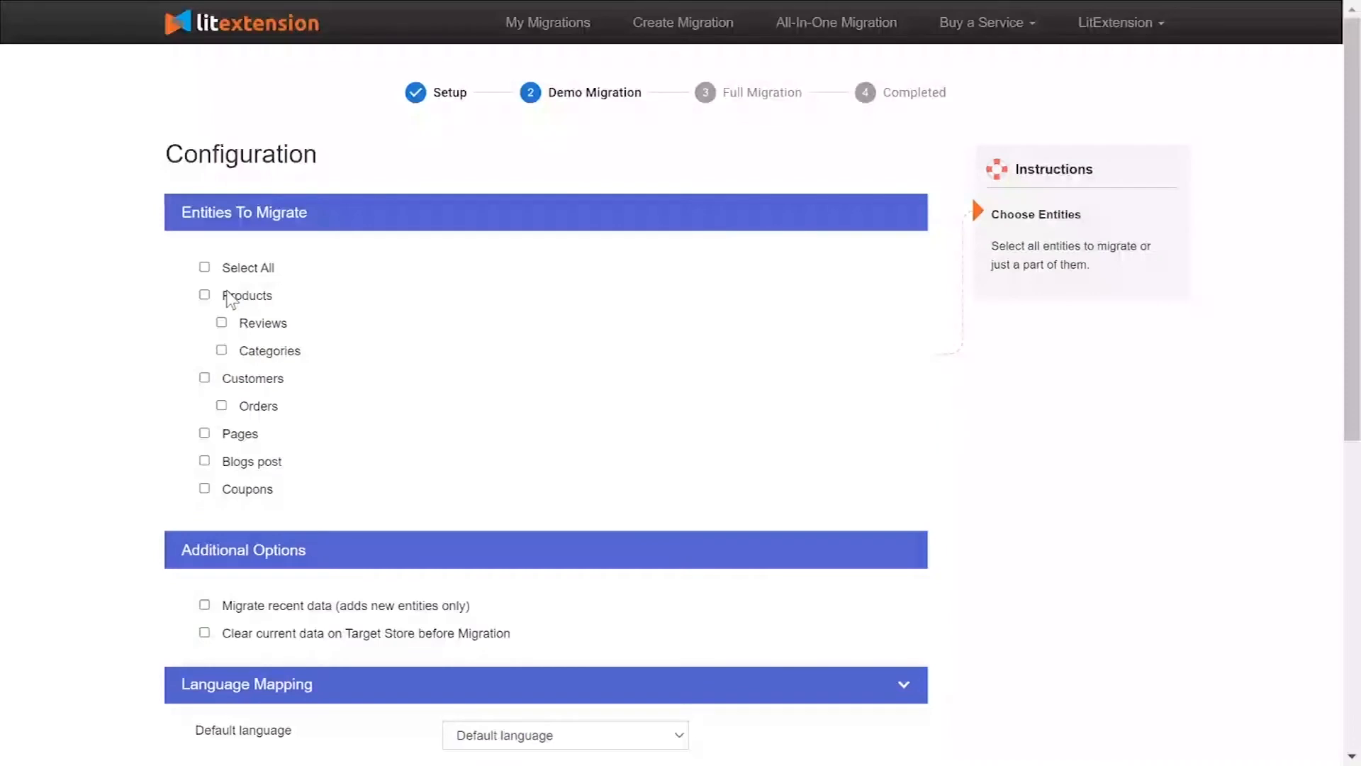
Step: Include products, reviews, categories, customers and orders in the migration
click(228, 295)
click(234, 378)
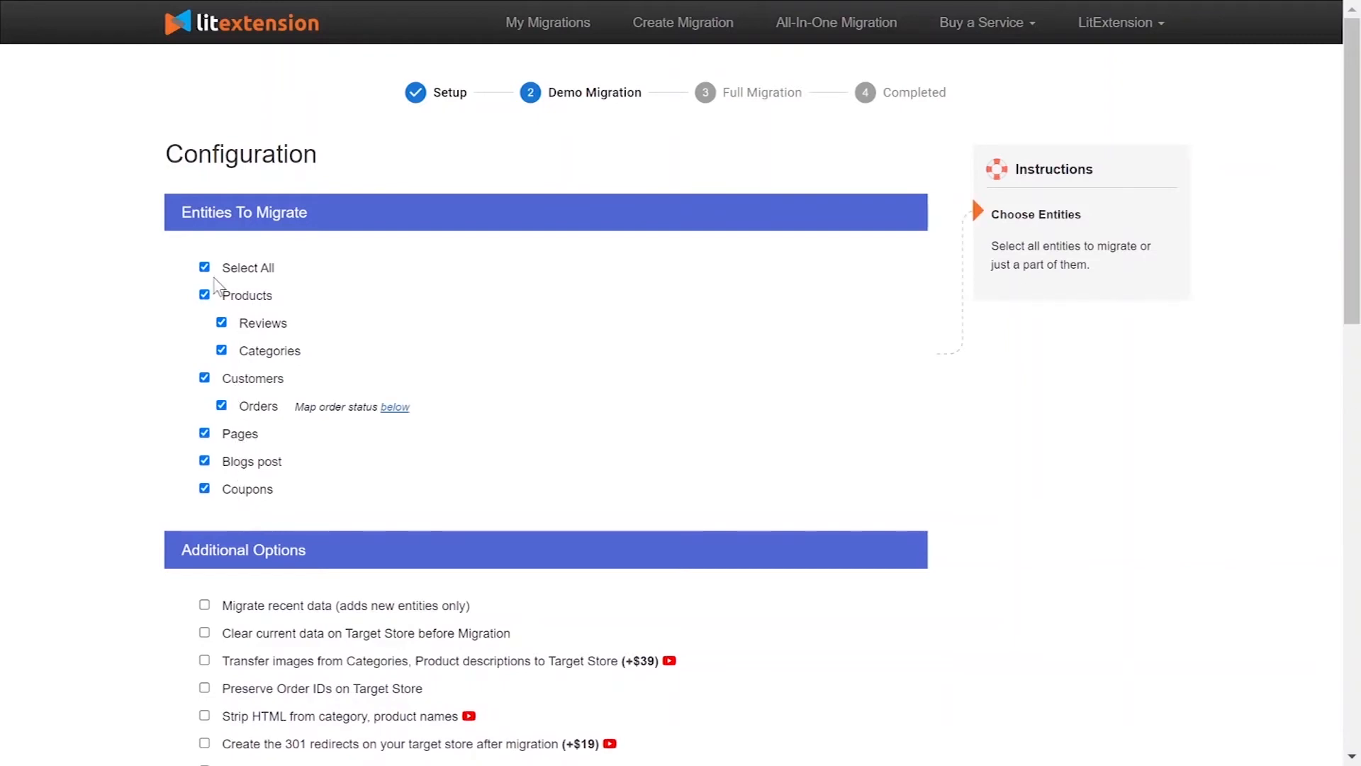
scroll(174, 300, down, 5)
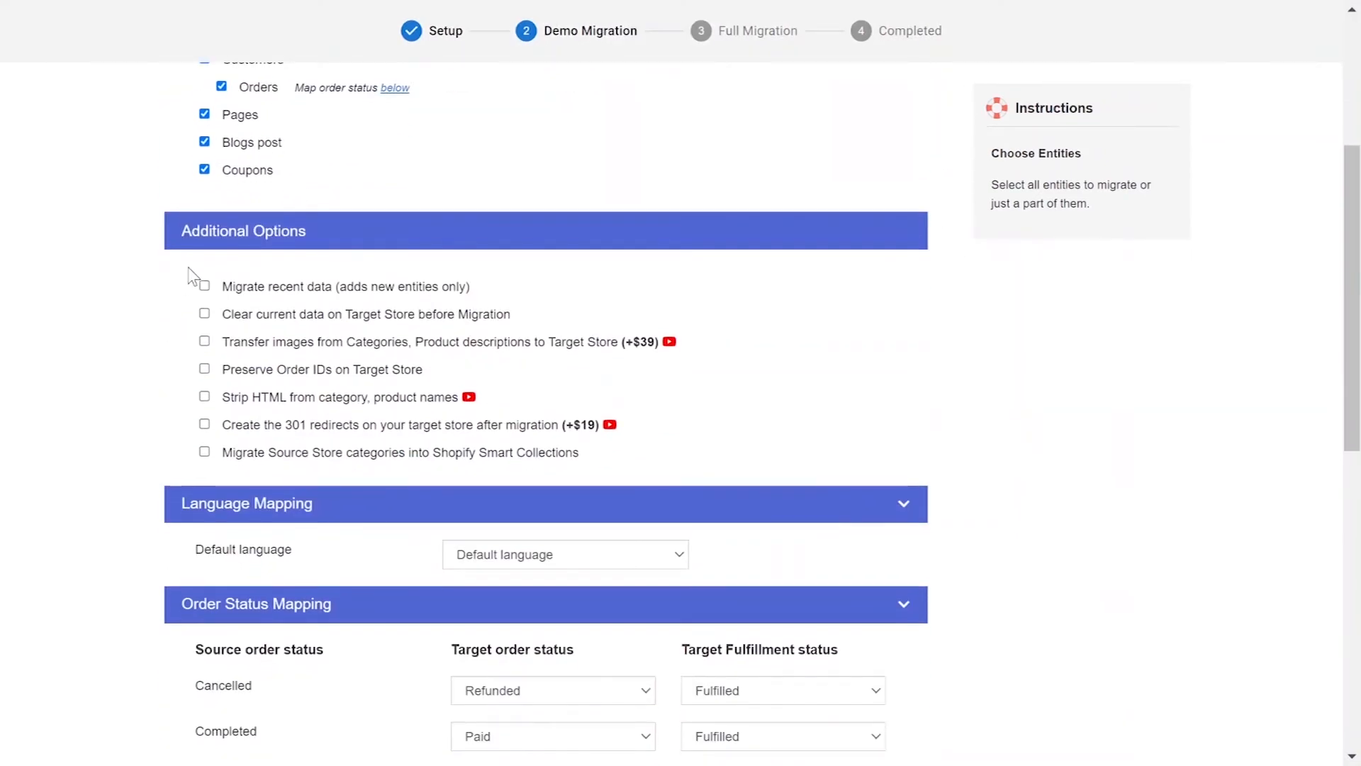
Step: Preview and close the 301 redirect and Strip HTML tutorial videos
mouse_move(312, 317)
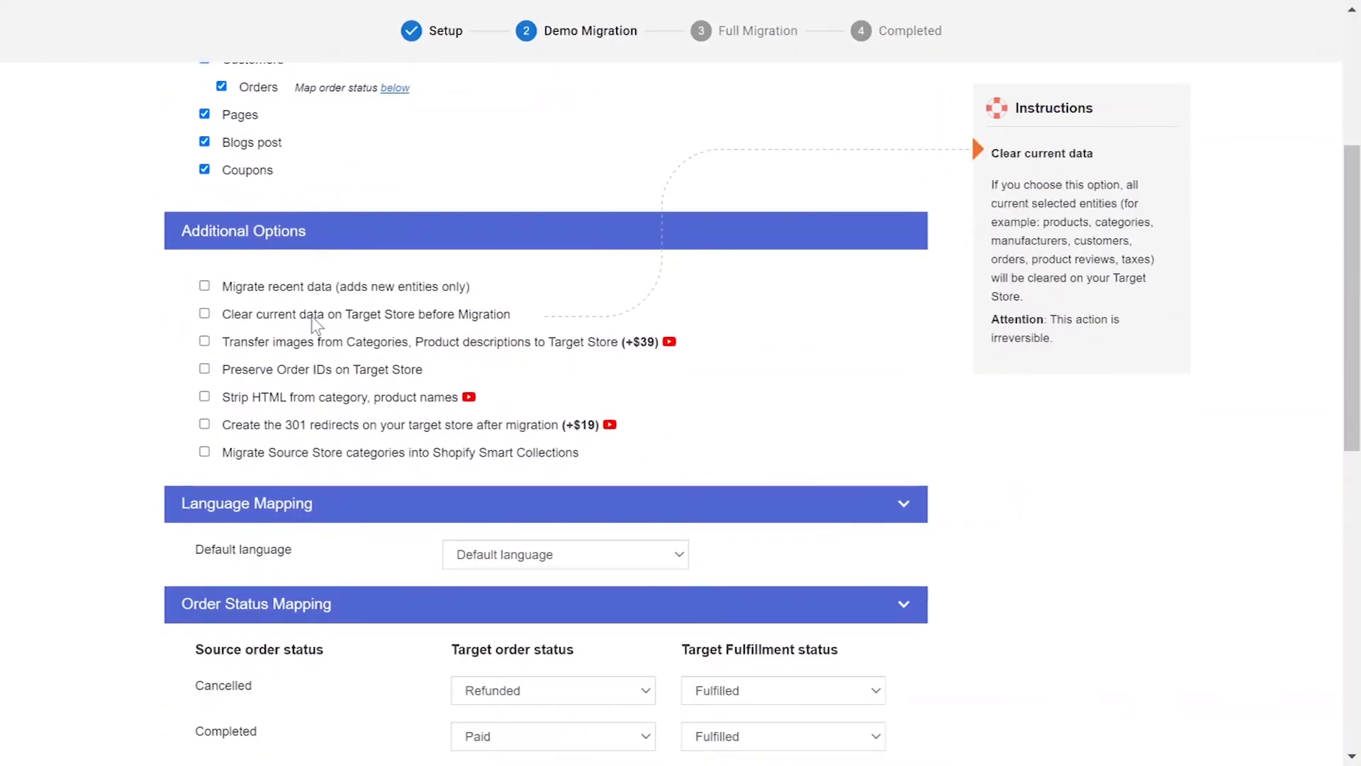
mouse_move(310, 343)
mouse_move(314, 375)
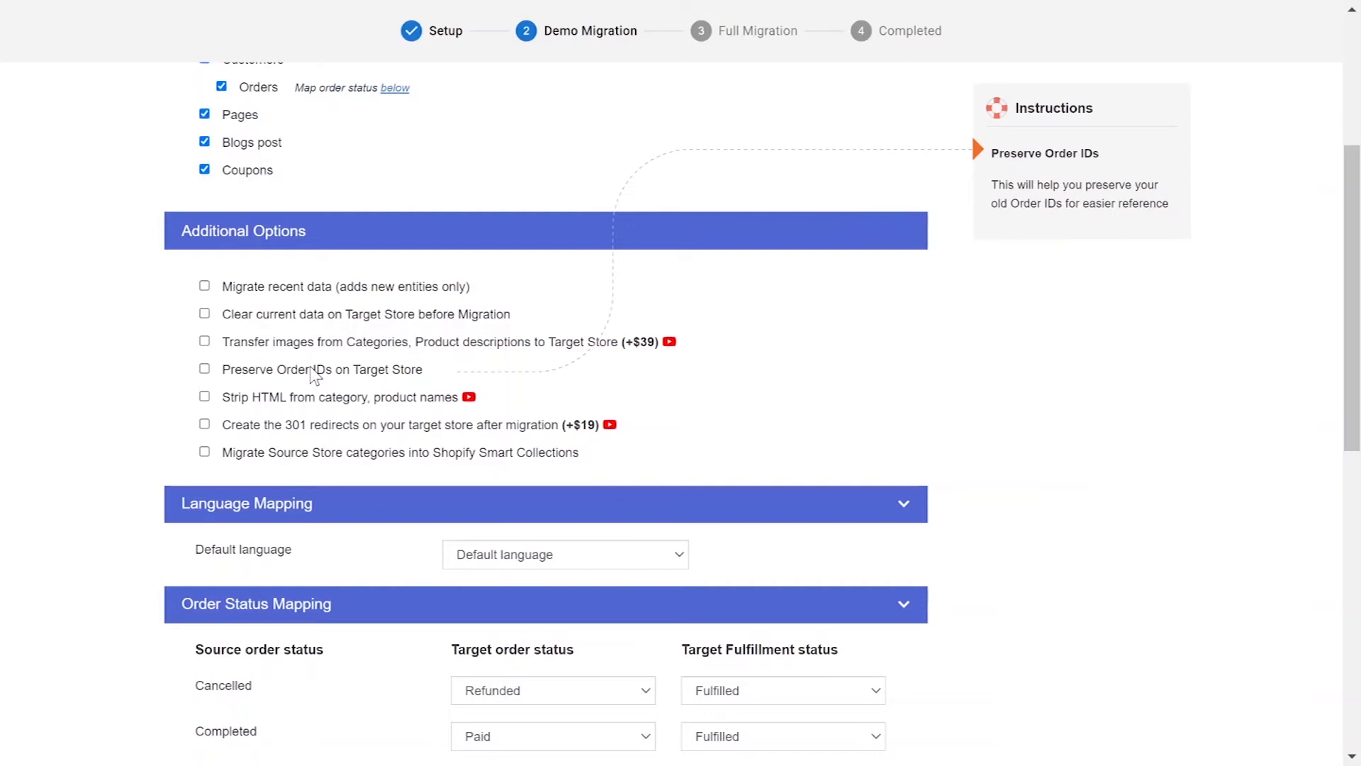
mouse_move(317, 404)
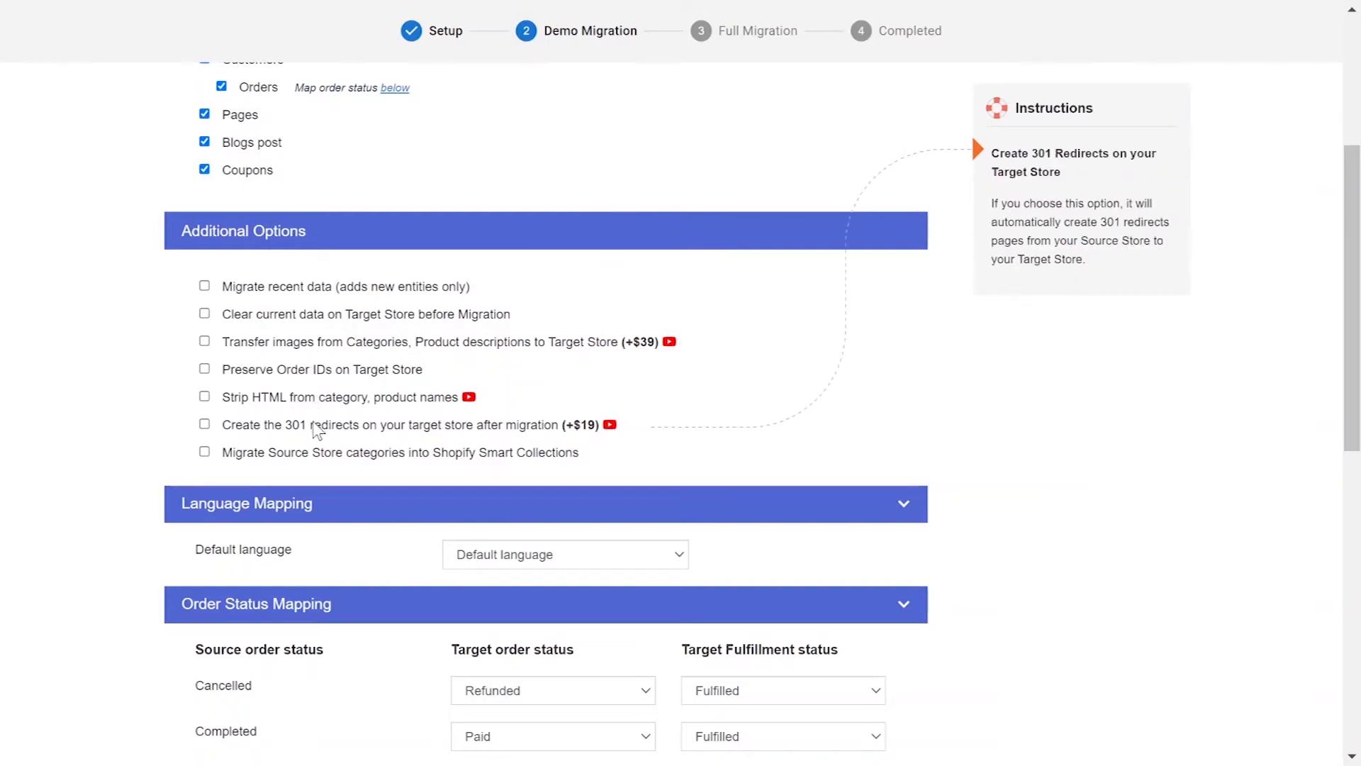
click(609, 425)
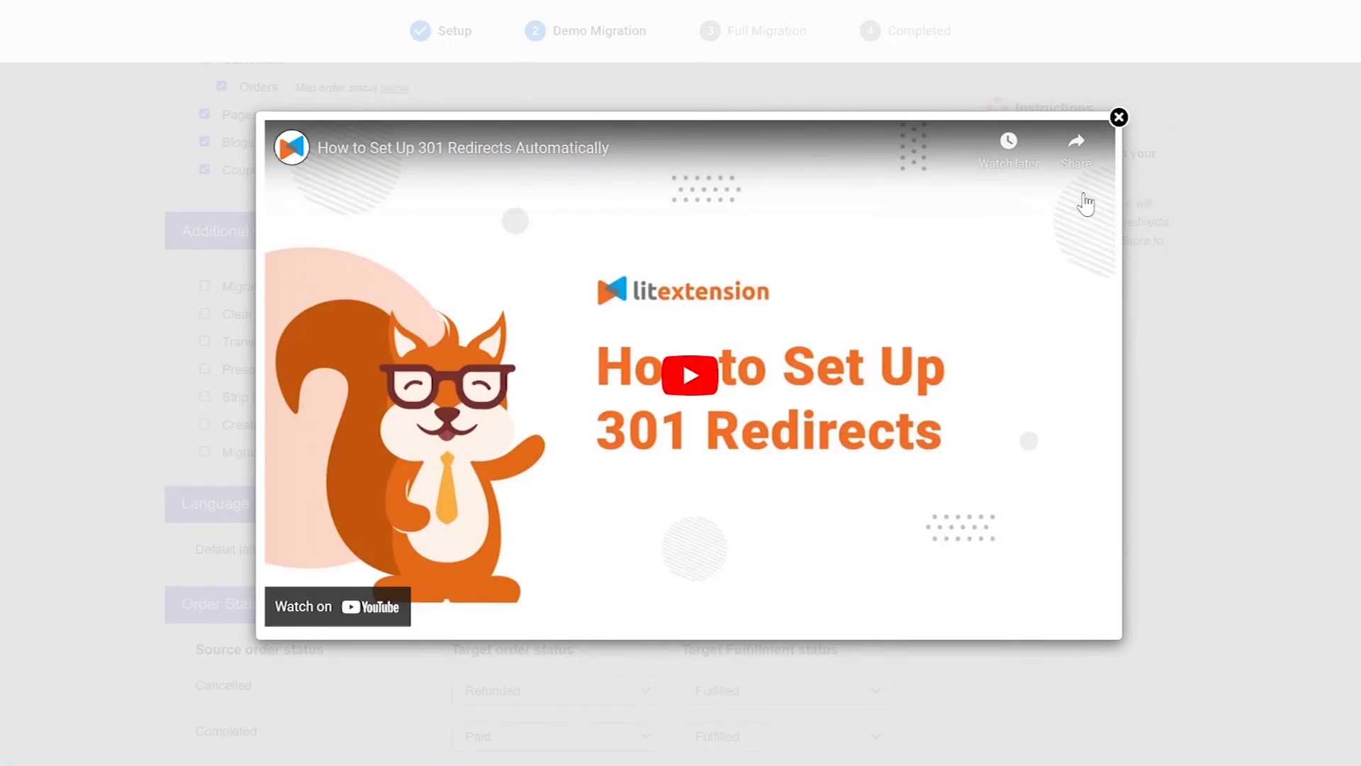
click(1119, 118)
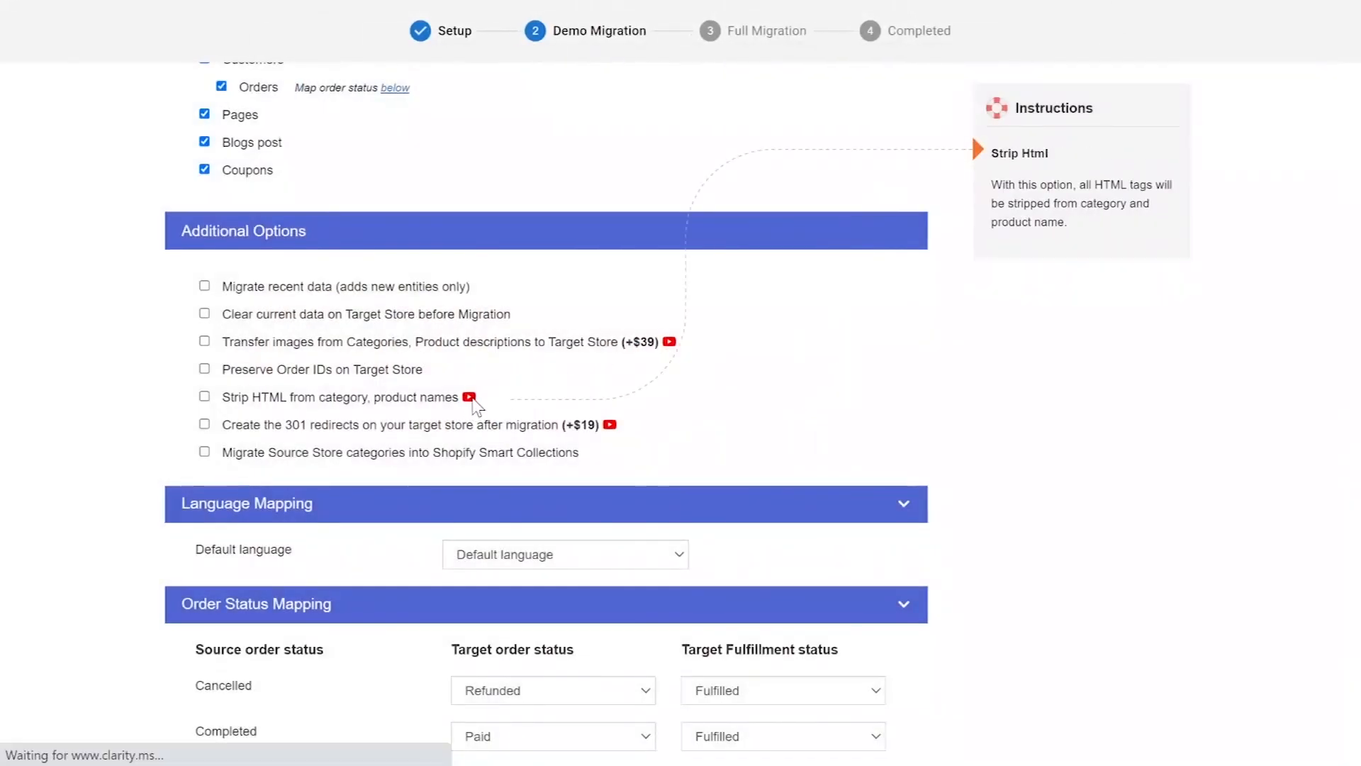
click(470, 398)
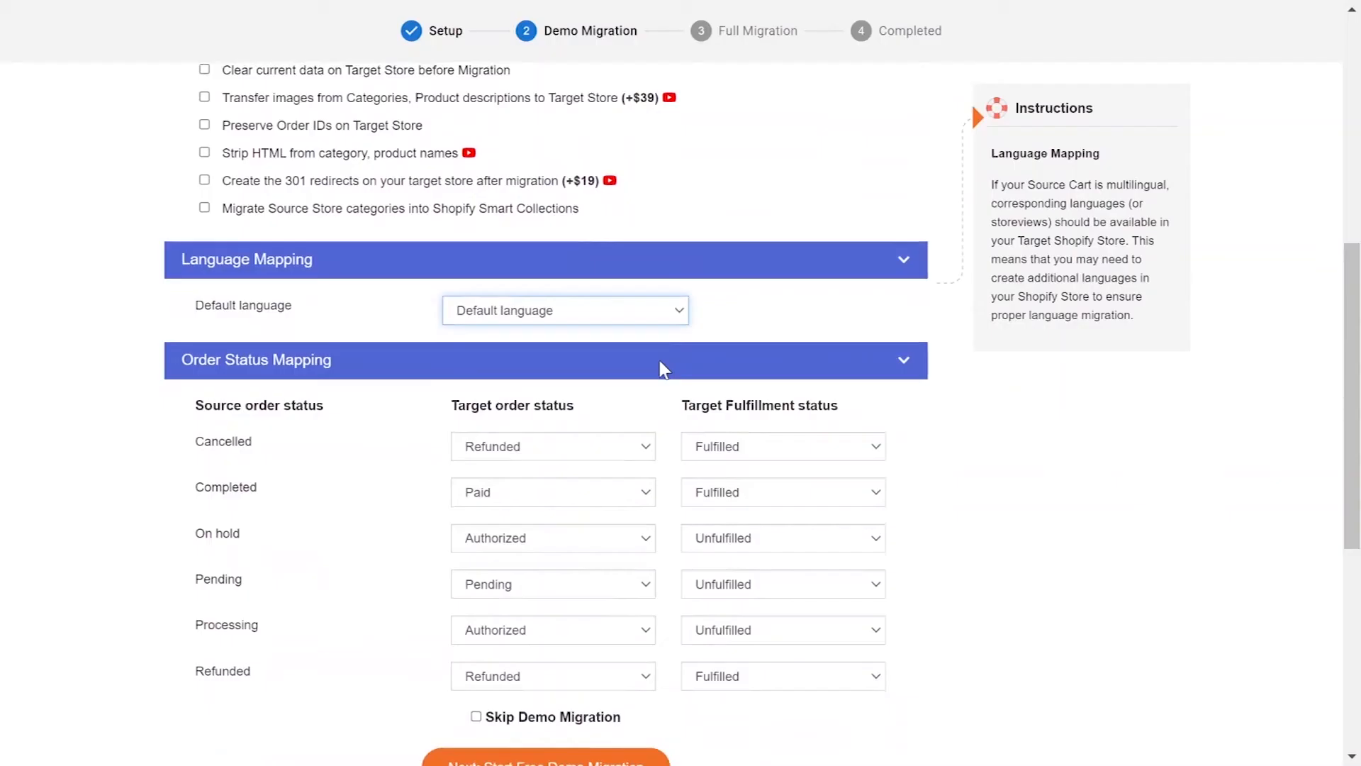
scroll(661, 368, down, 1)
click(644, 377)
Step: Map Cancelled orders to Refunded/Unfulfilled and keep Completed as Paid/Fulfilled
click(615, 472)
click(761, 372)
click(751, 393)
click(615, 417)
click(572, 458)
click(761, 418)
click(748, 485)
Step: Map On hold to Pending/Unfulfilled, keep Pending as Pending/Unfulfilled and Processing as Authorized
click(587, 469)
click(561, 548)
click(780, 465)
click(737, 485)
click(578, 509)
click(567, 597)
click(780, 509)
click(738, 531)
click(614, 550)
click(617, 577)
click(780, 554)
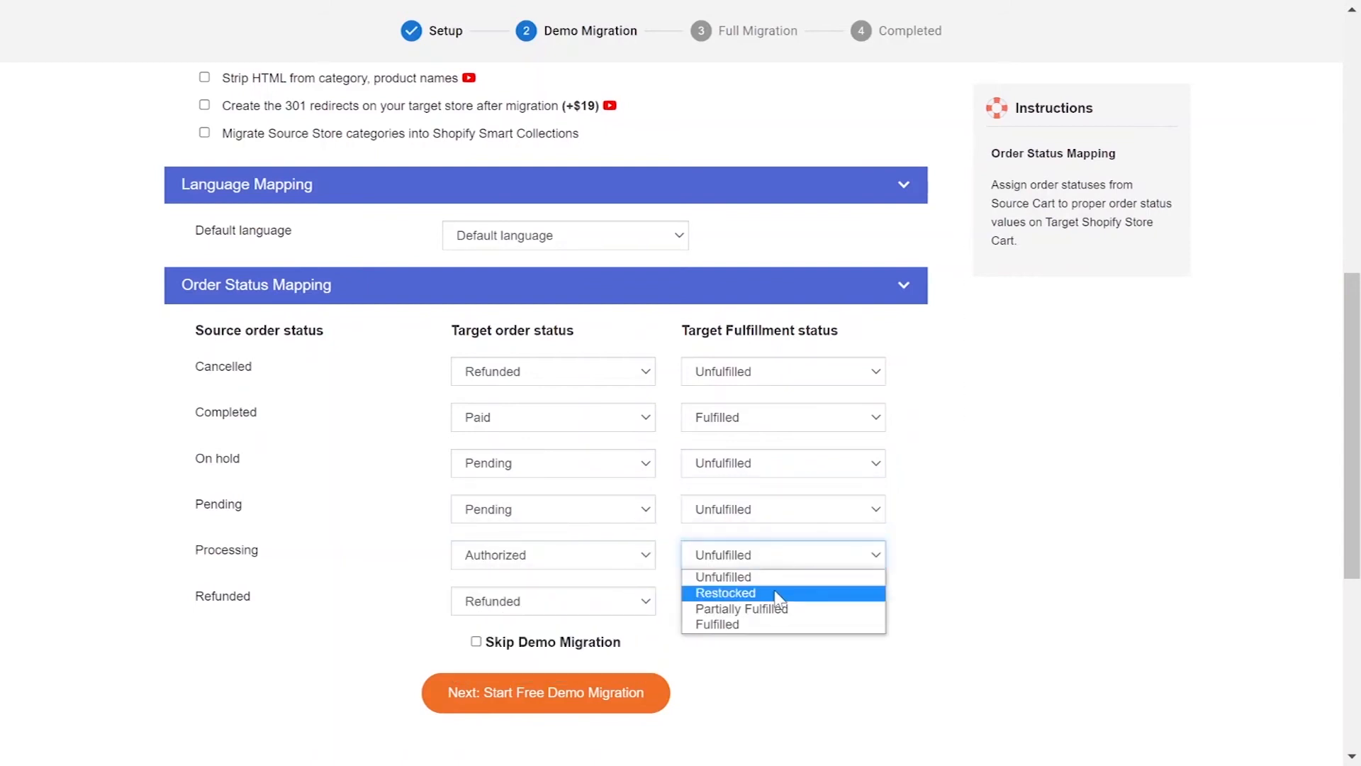
Step: Set Processing orders to Partially Fulfilled and tick Skip Demo Migration
click(776, 607)
scroll(638, 638, down, 2)
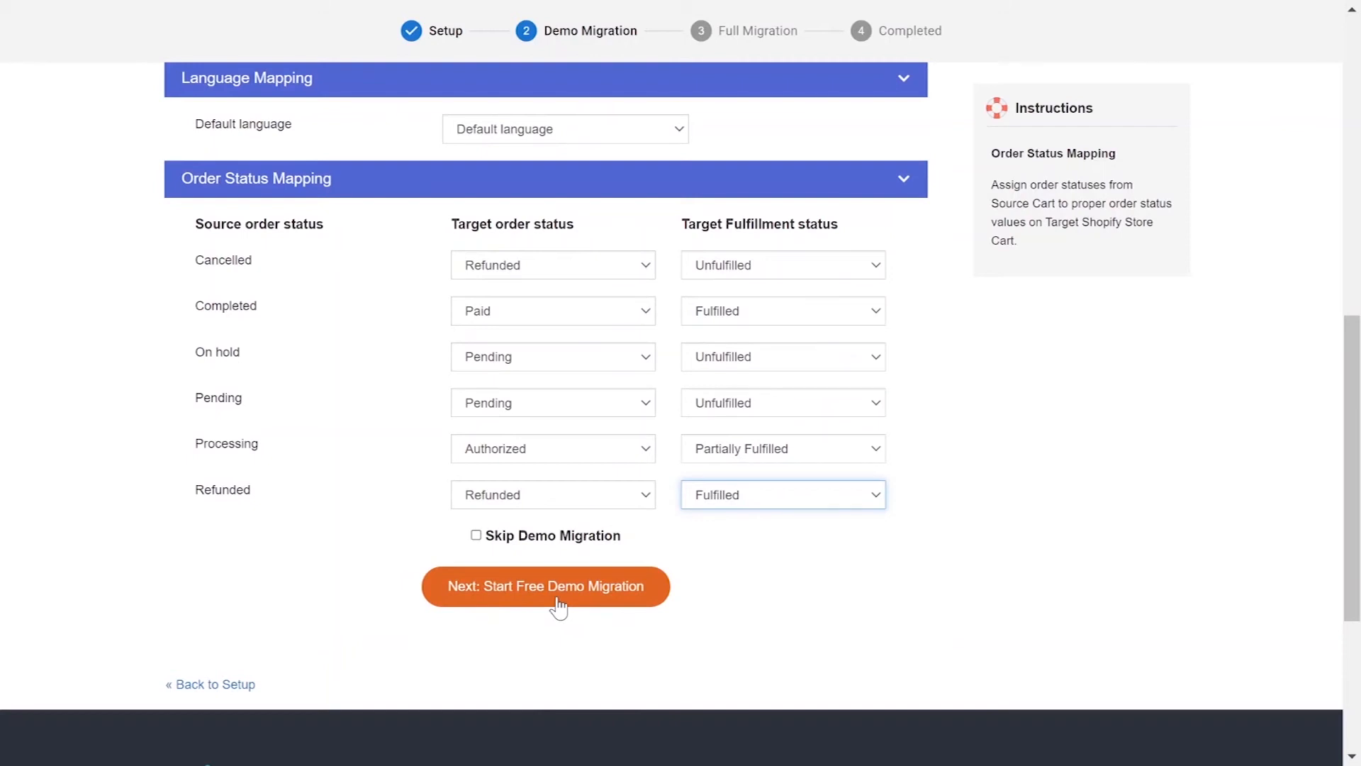
click(476, 535)
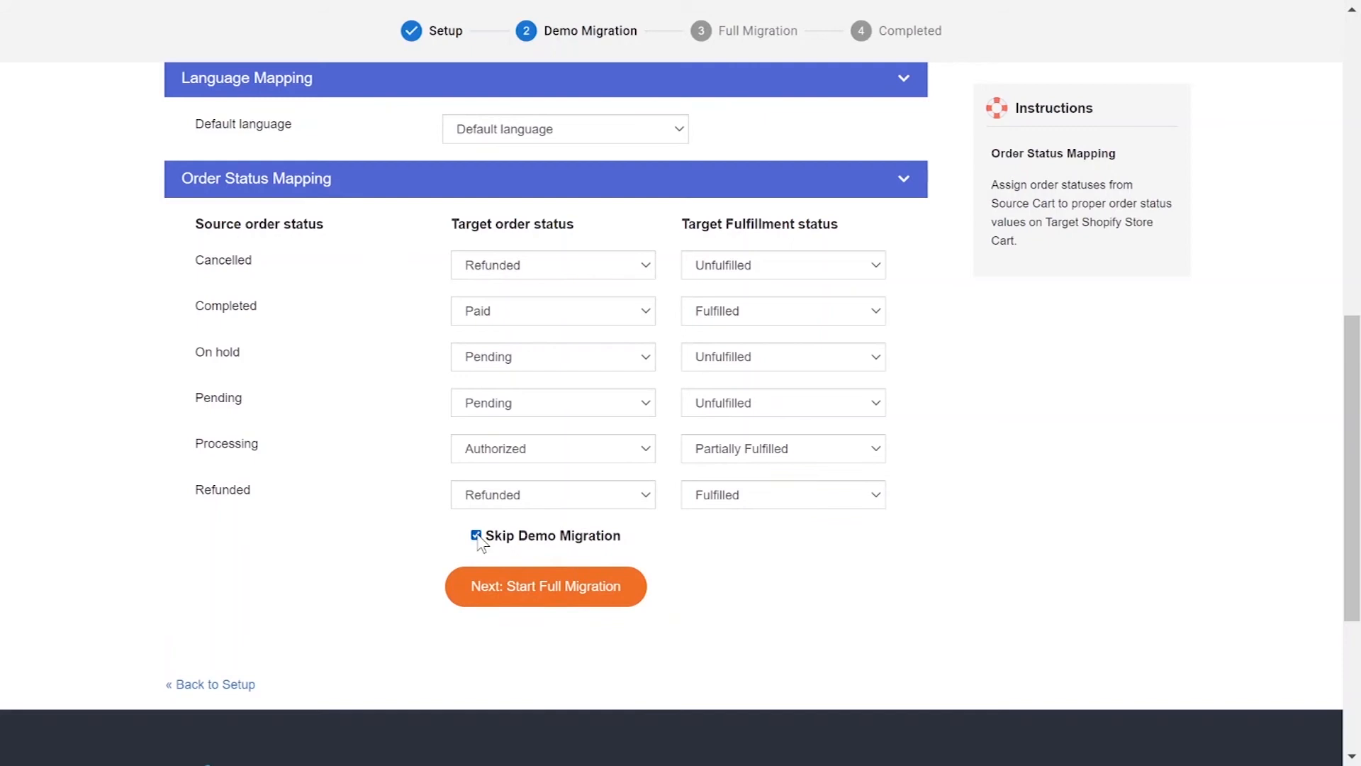
Step: Run the full migration to completion and scroll down to the support contact form
click(507, 606)
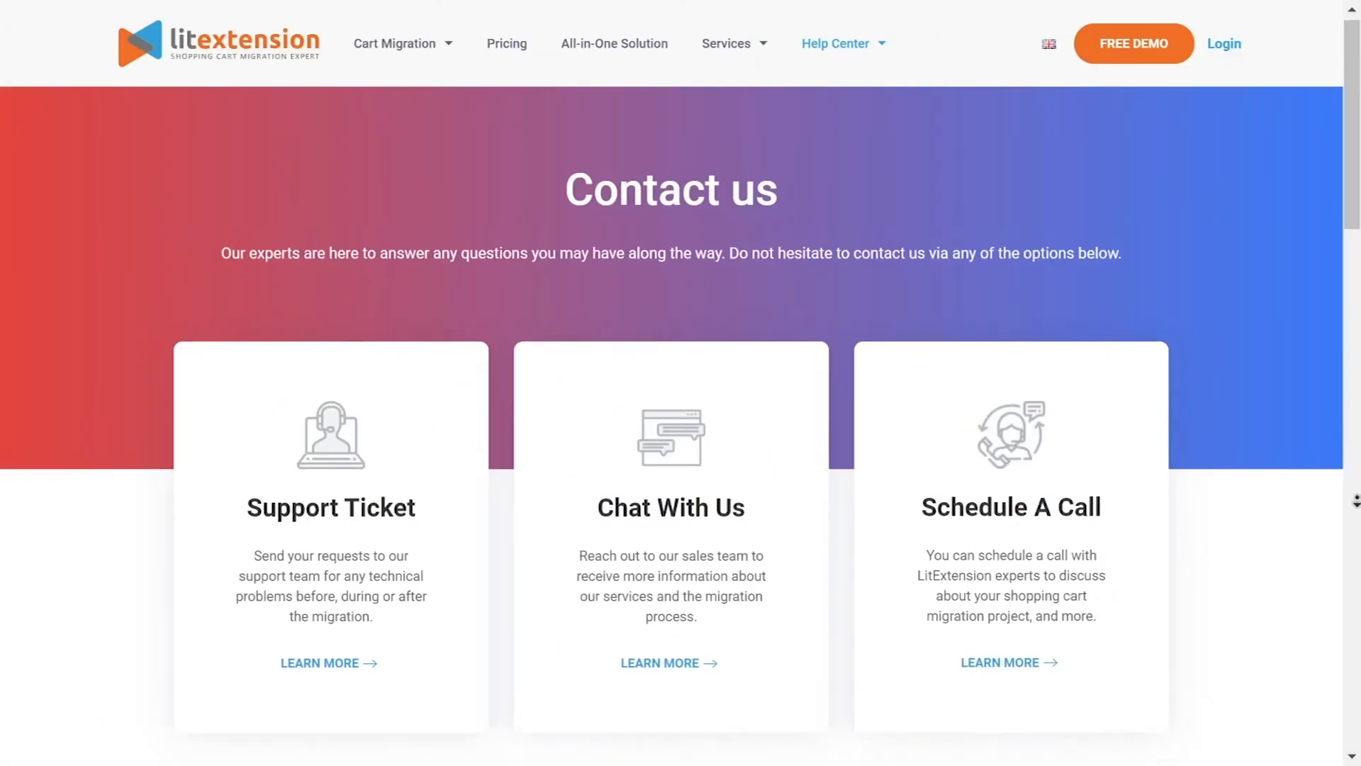
scroll(1356, 516, down, 1)
scroll(1356, 516, down, 5)
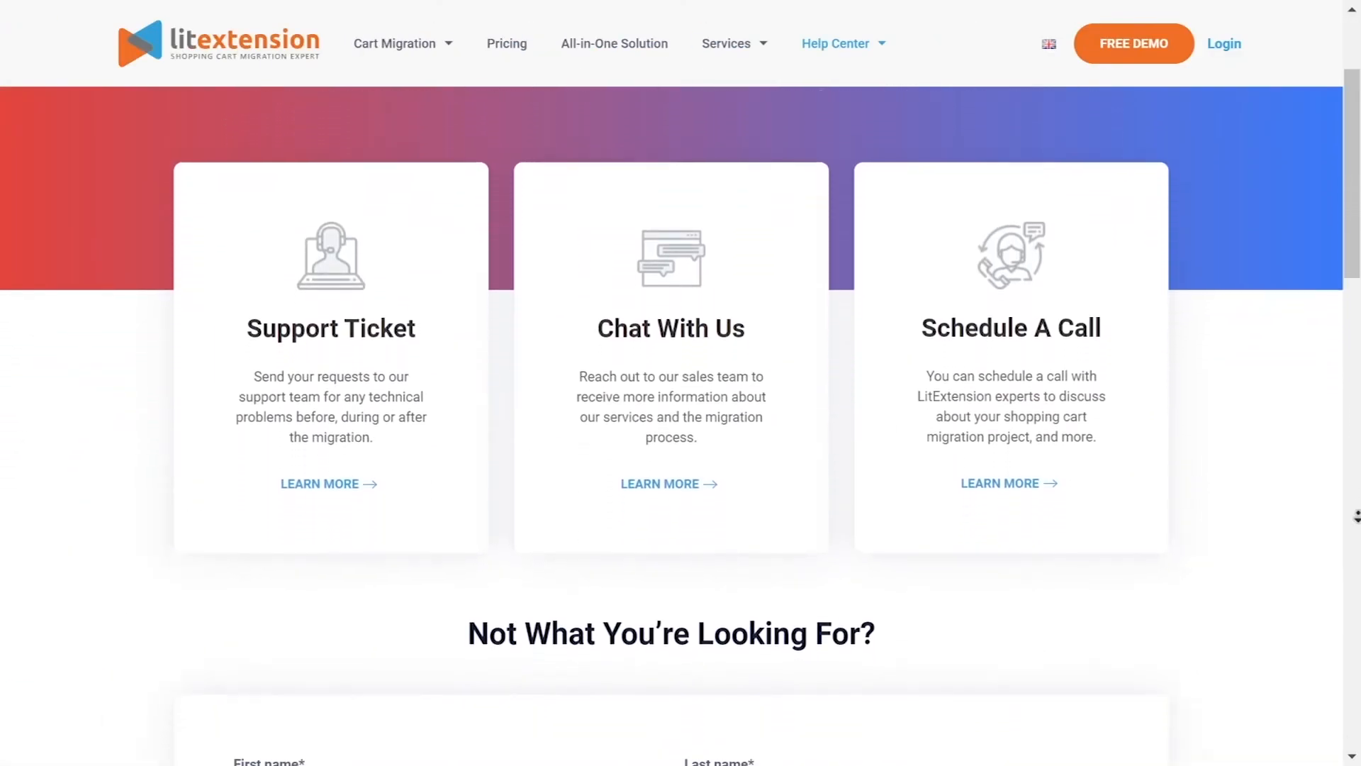
scroll(1357, 516, down, 5)
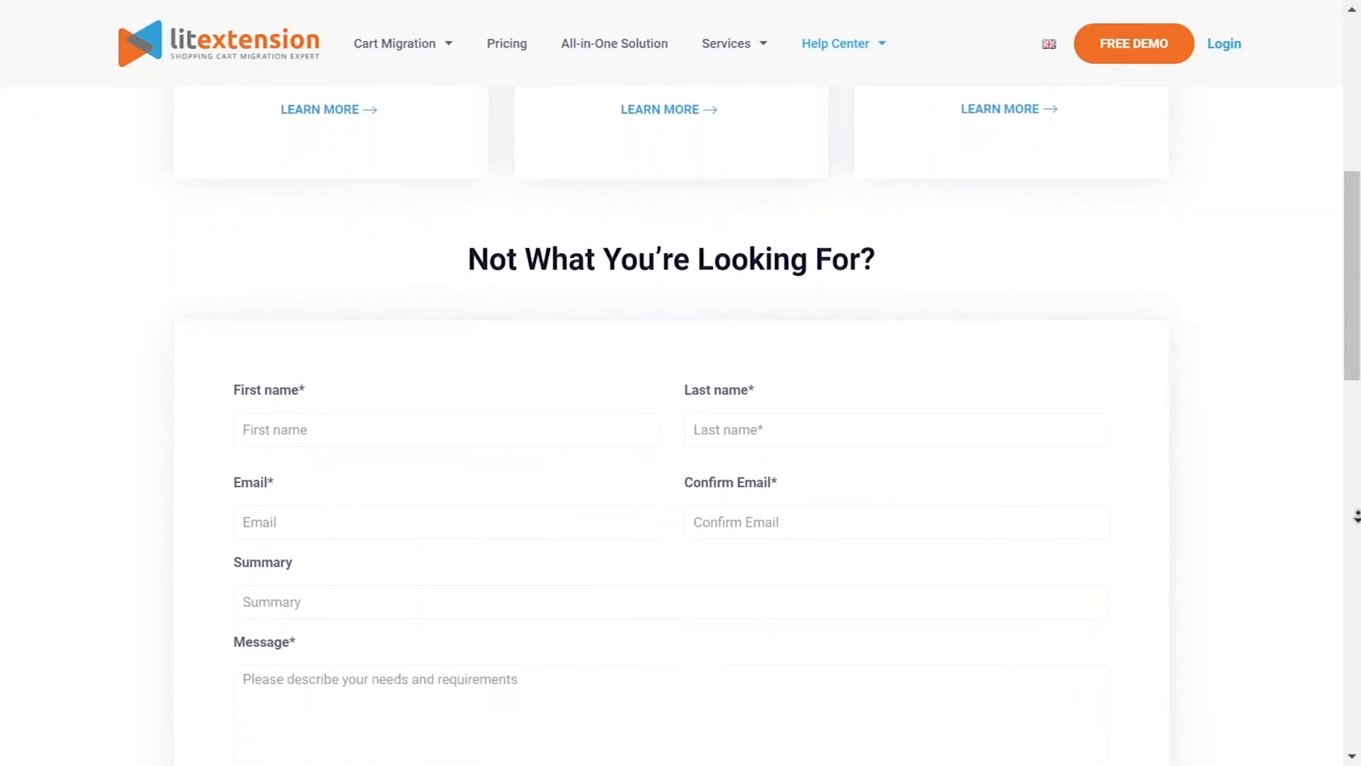